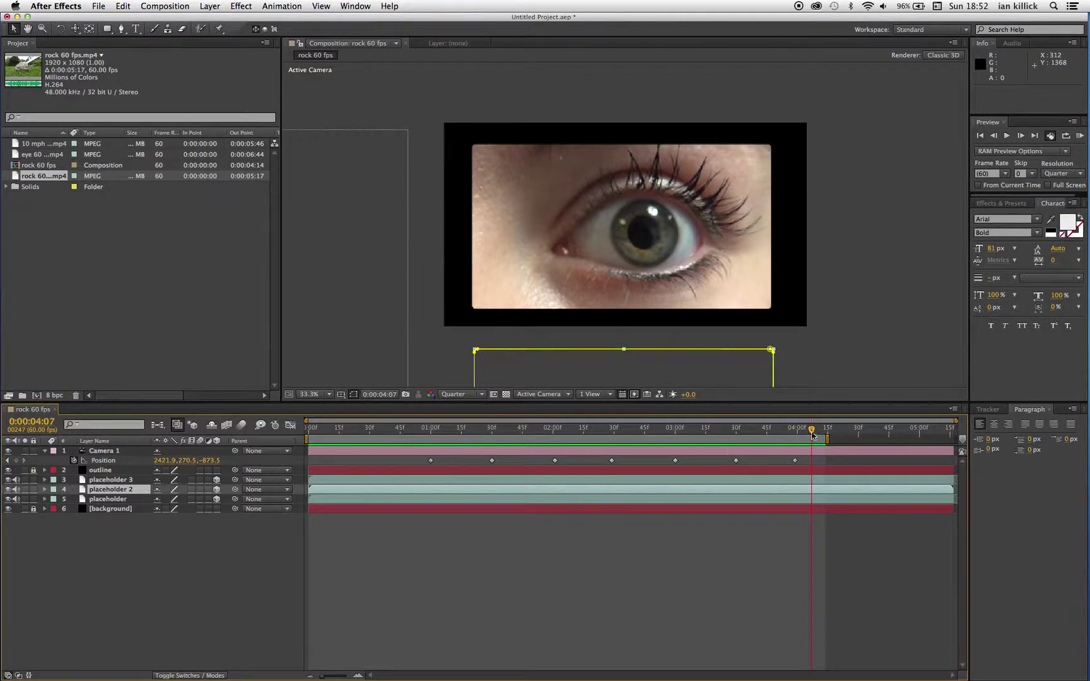
# Step: Scrub through and preview the existing camera pan animation, then stop playback
pyautogui.moveTo(812, 434); pyautogui.dragTo(301, 467)
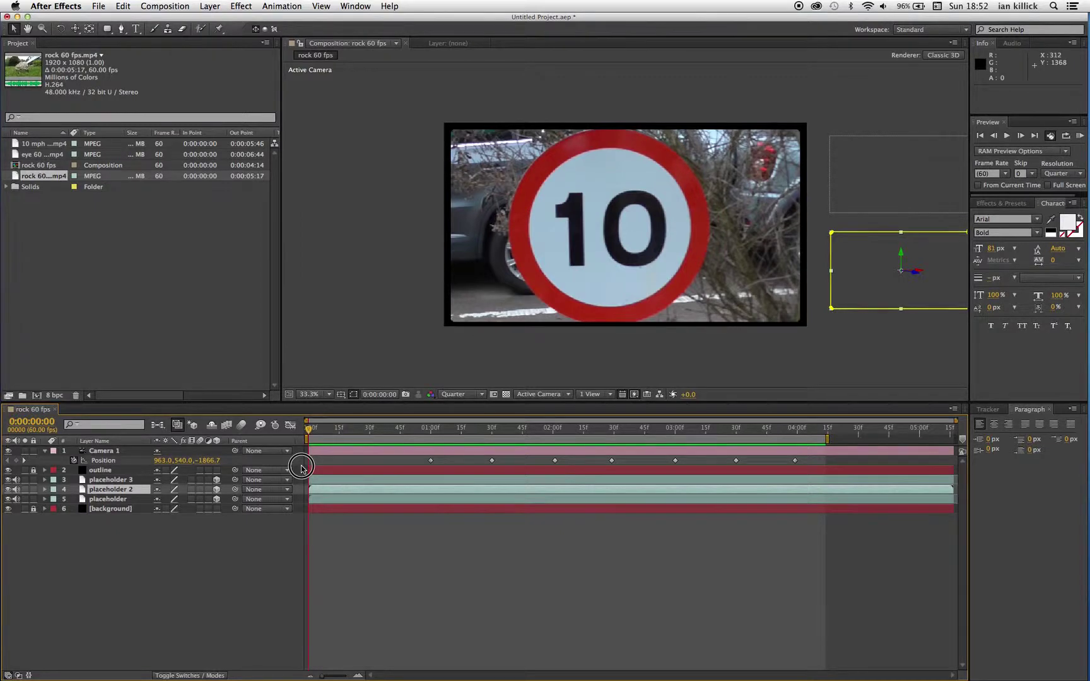
pyautogui.moveTo(301, 466); pyautogui.dragTo(813, 489)
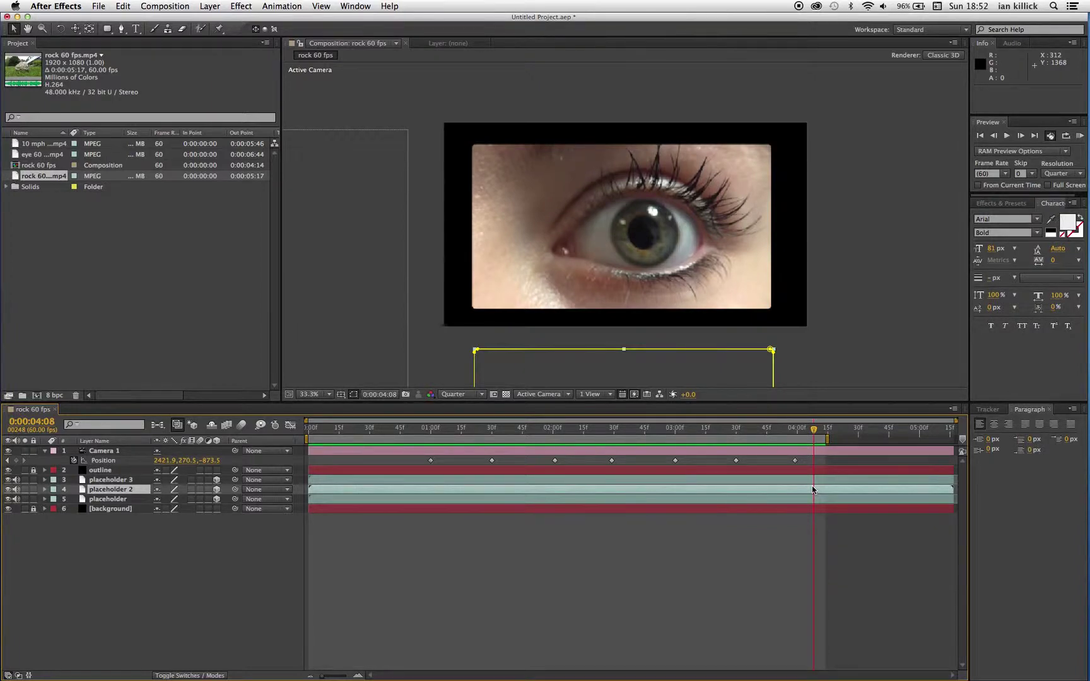
pyautogui.click(1080, 137)
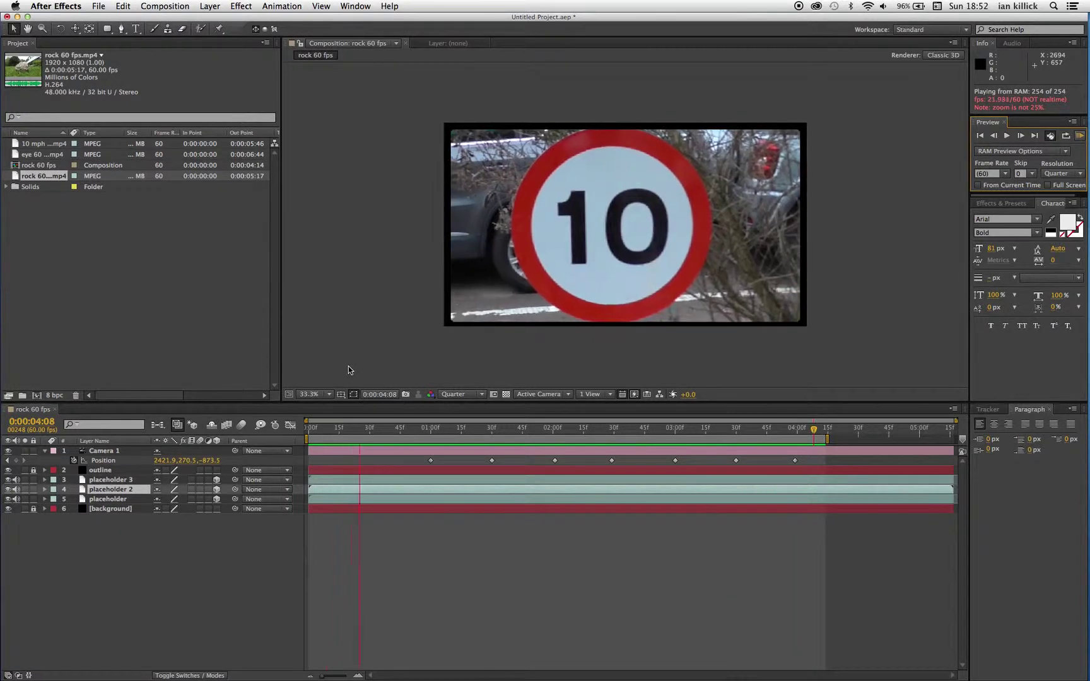
pyautogui.press('space')
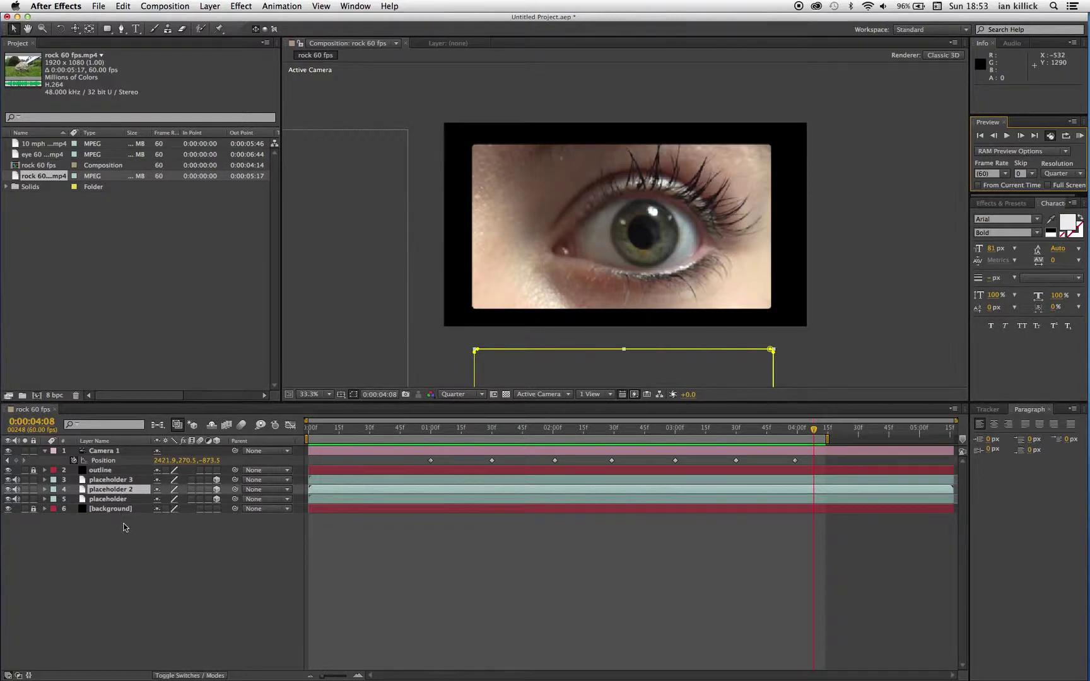
# Step: Unlock the background and outline layers, delete every layer, and return to the timeline start
pyautogui.click(34, 509)
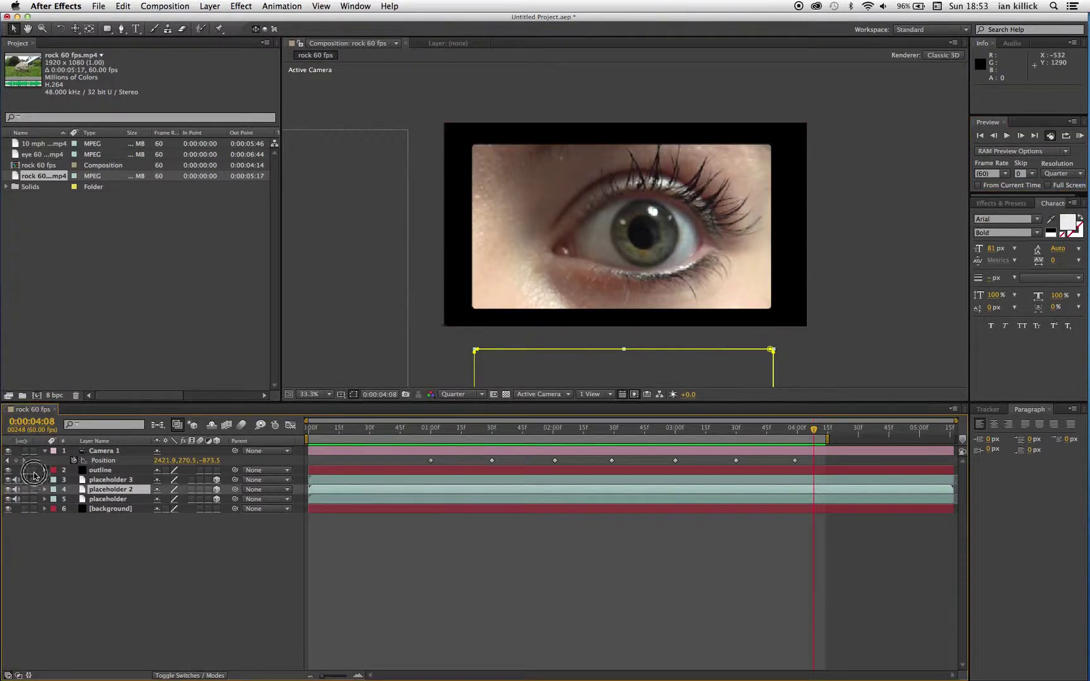
pyautogui.click(33, 470)
pyautogui.press('super+Up')
pyautogui.press('super+Up')
pyautogui.press('super+Up')
pyautogui.click(117, 512)
pyautogui.press('Delete')
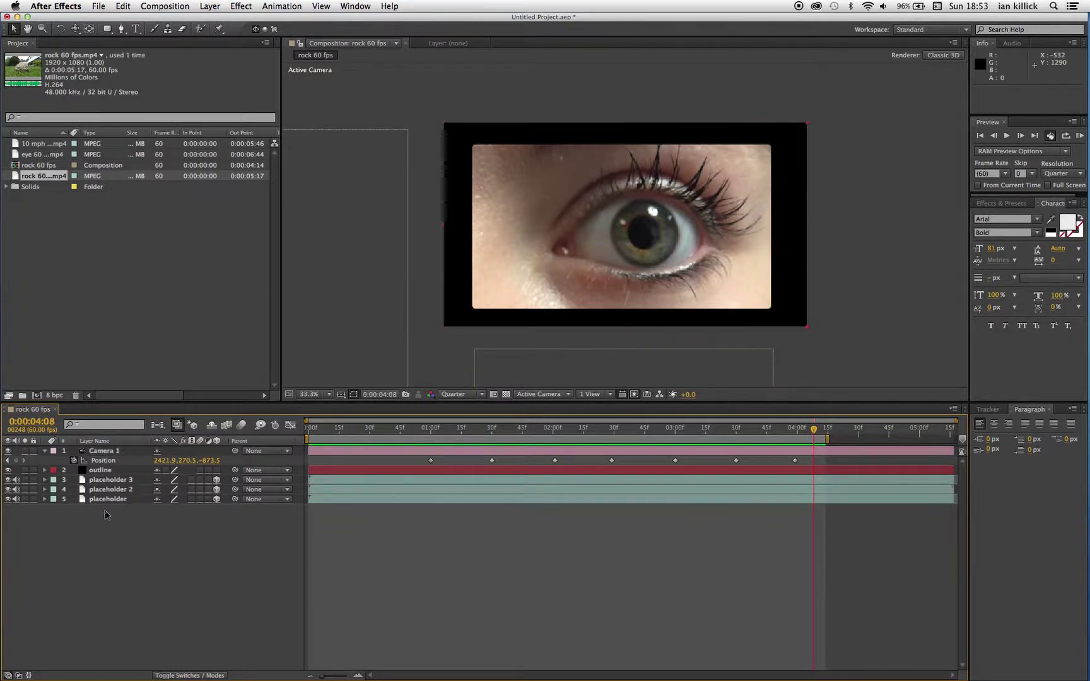
pyautogui.click(118, 514)
pyautogui.moveTo(118, 514); pyautogui.dragTo(110, 453)
pyautogui.click(104, 459)
pyautogui.press('Delete')
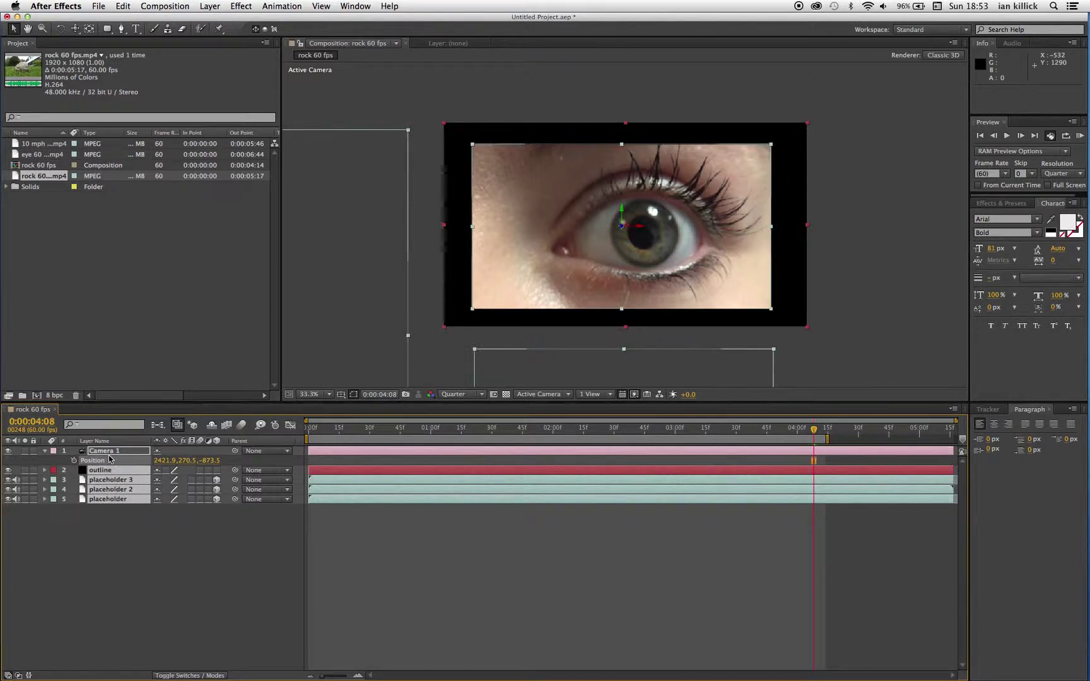
pyautogui.press('Delete')
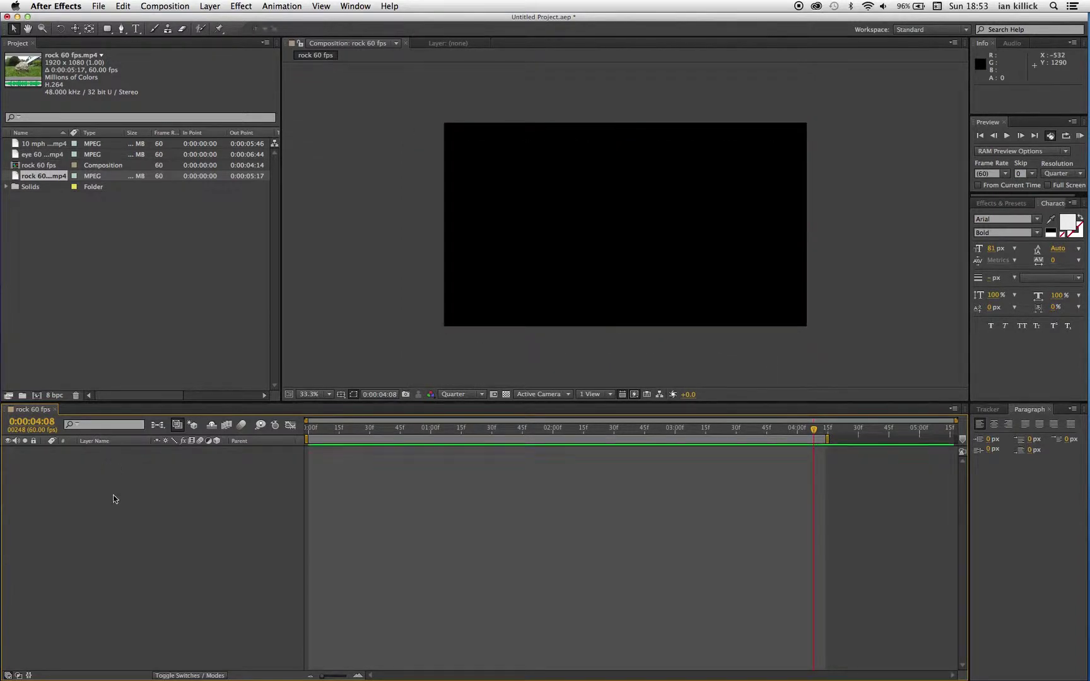
pyautogui.click(308, 428)
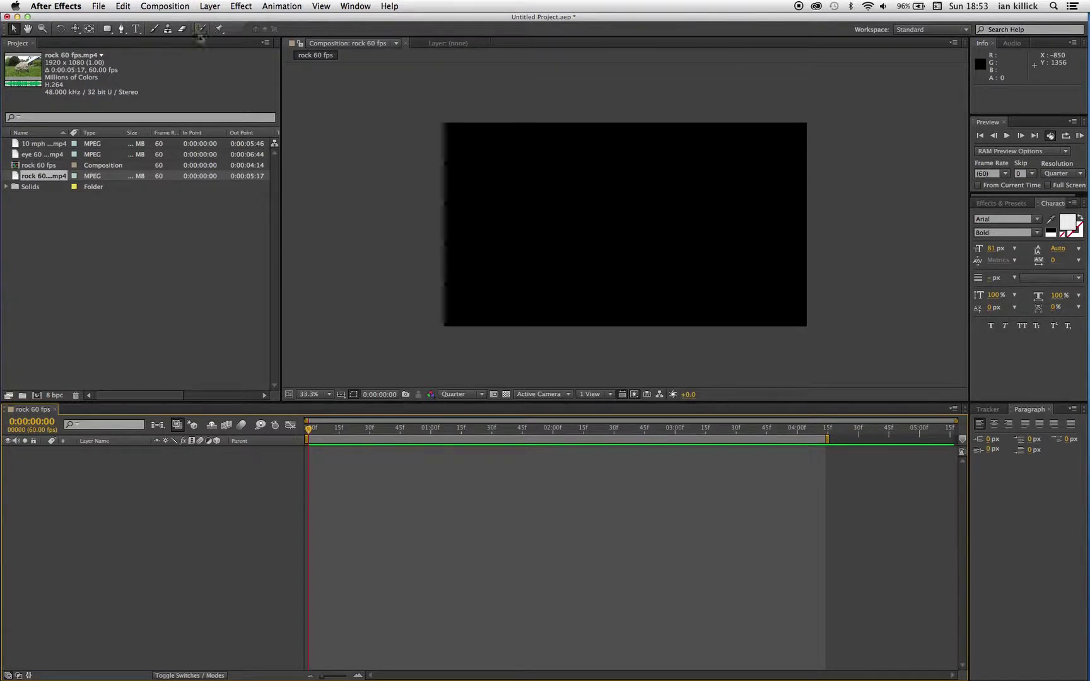
# Step: Create a black comp-sized solid named background
pyautogui.click(210, 11)
pyautogui.moveTo(252, 23)
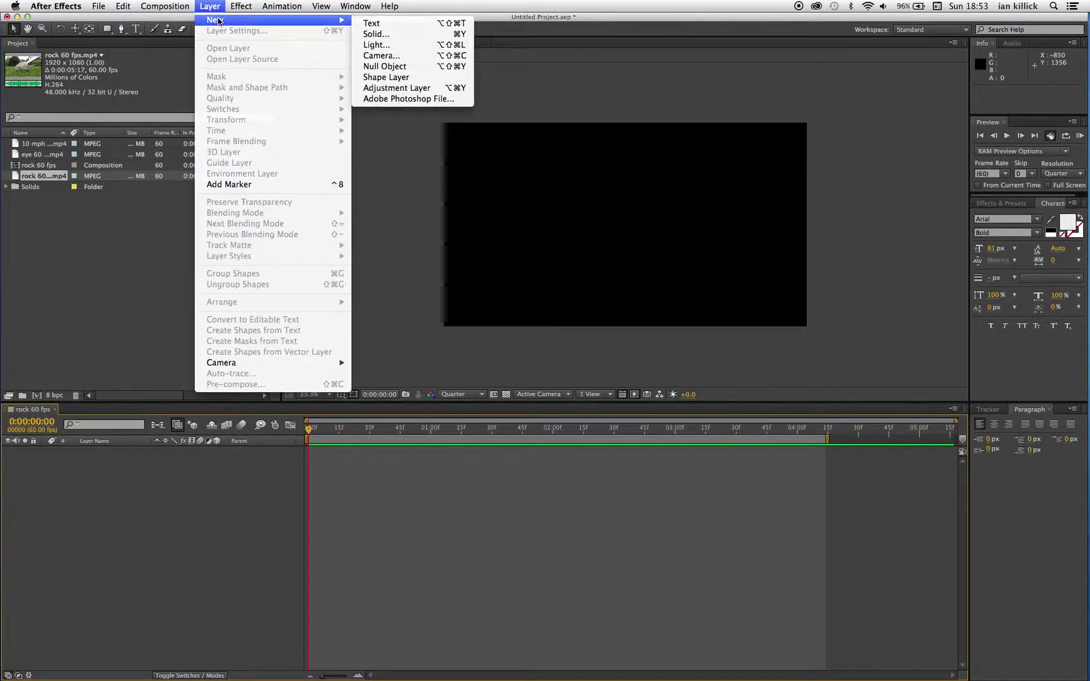
pyautogui.click(373, 35)
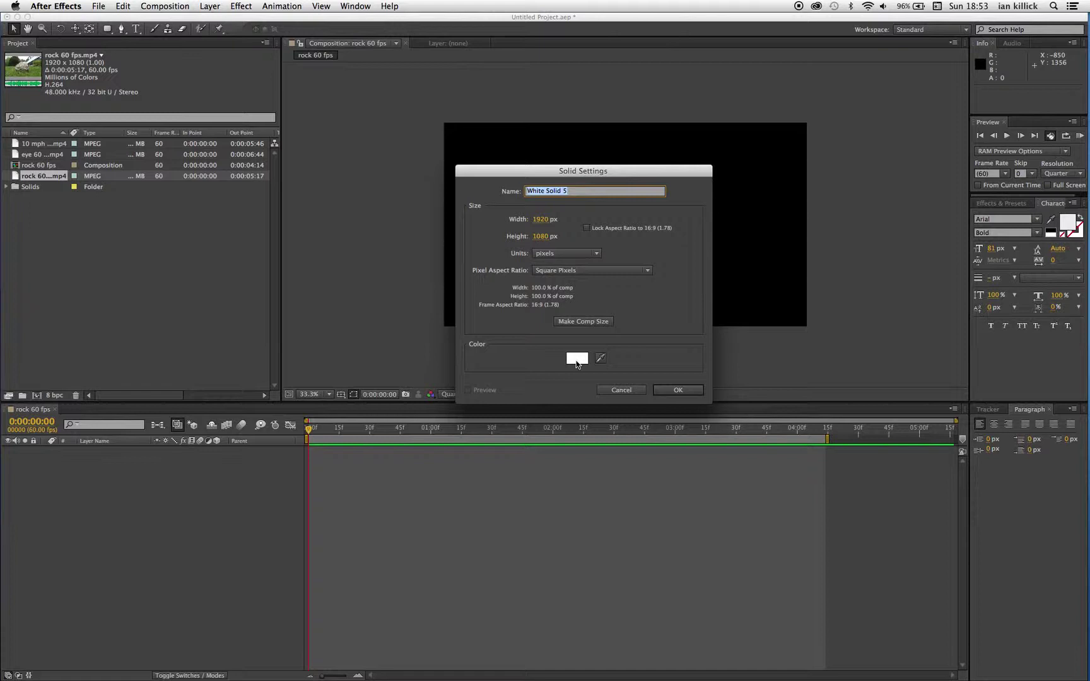
pyautogui.click(576, 358)
pyautogui.moveTo(544, 373); pyautogui.dragTo(539, 436)
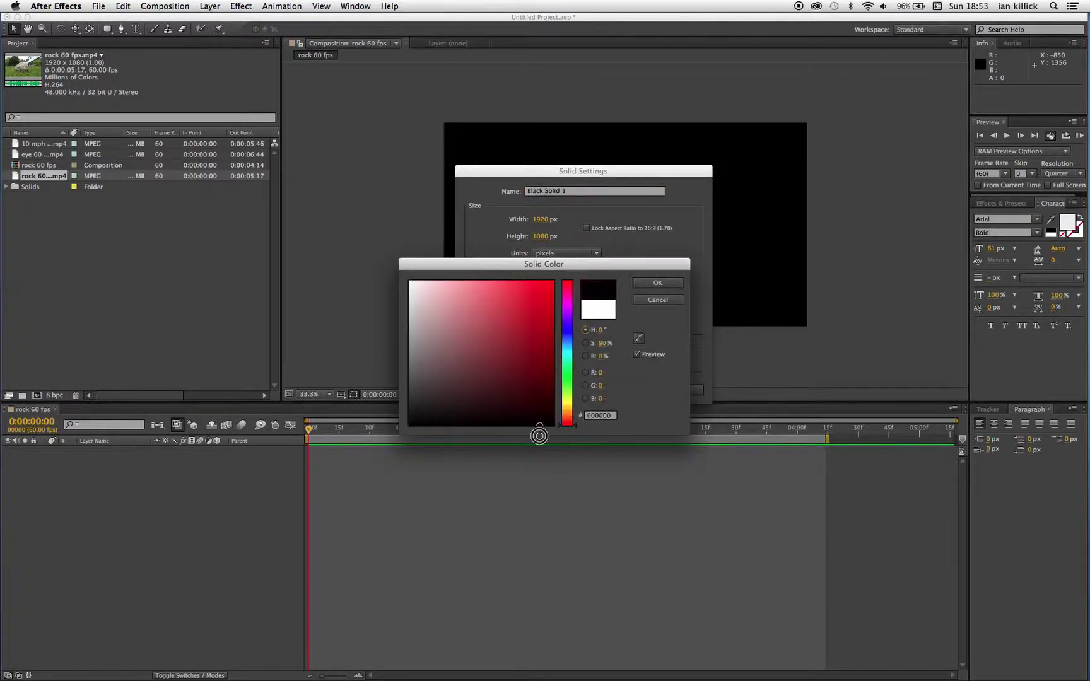
pyautogui.click(658, 283)
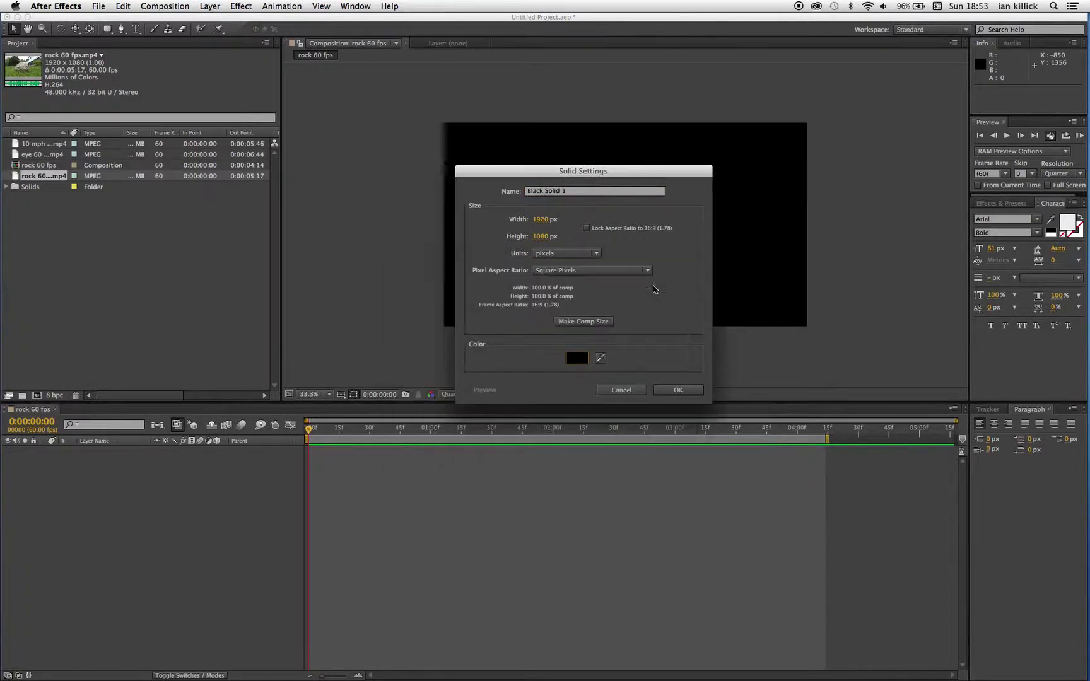
pyautogui.click(572, 194)
pyautogui.write('background')
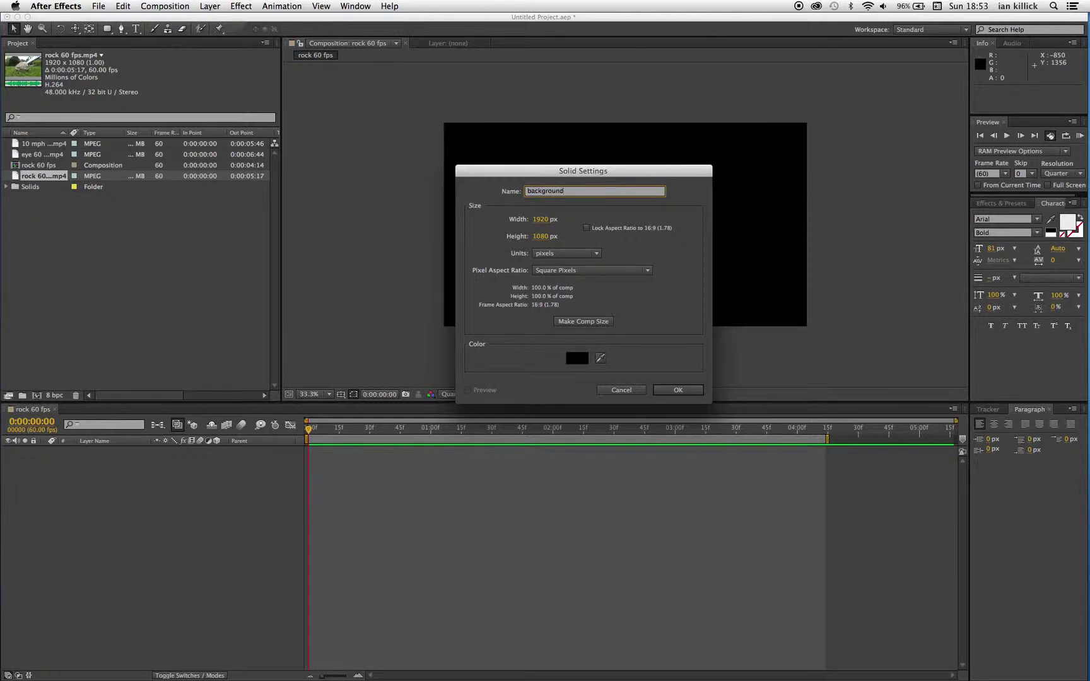
pyautogui.press('Return')
# Step: Duplicate the background solid and rename the top copy outline
pyautogui.press('super+d')
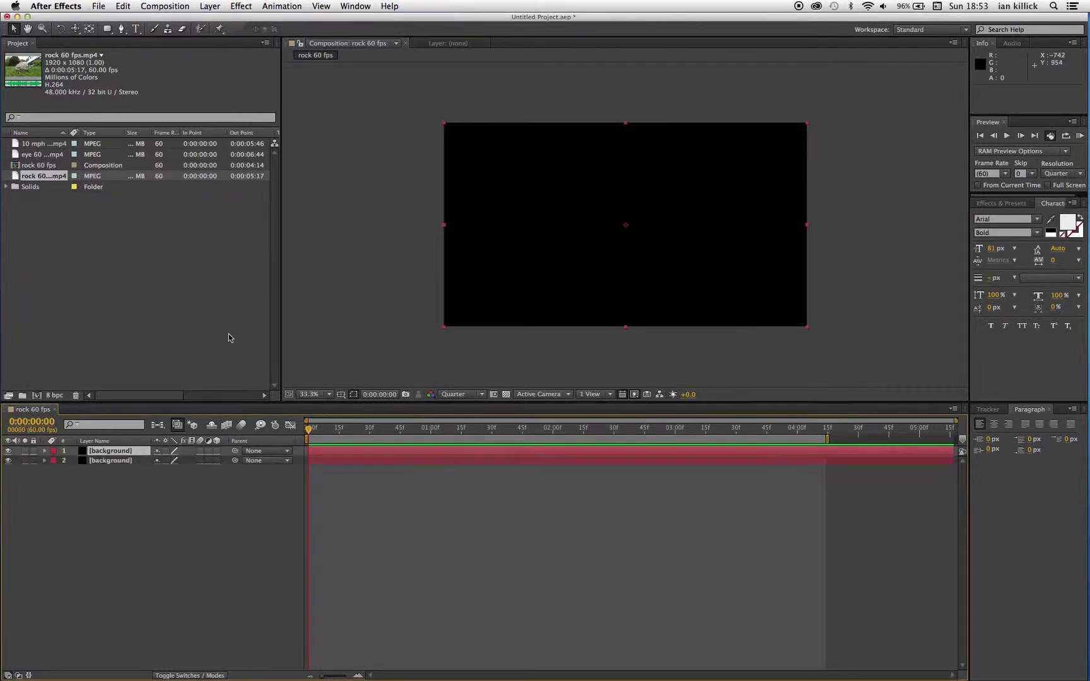
pyautogui.press('Return')
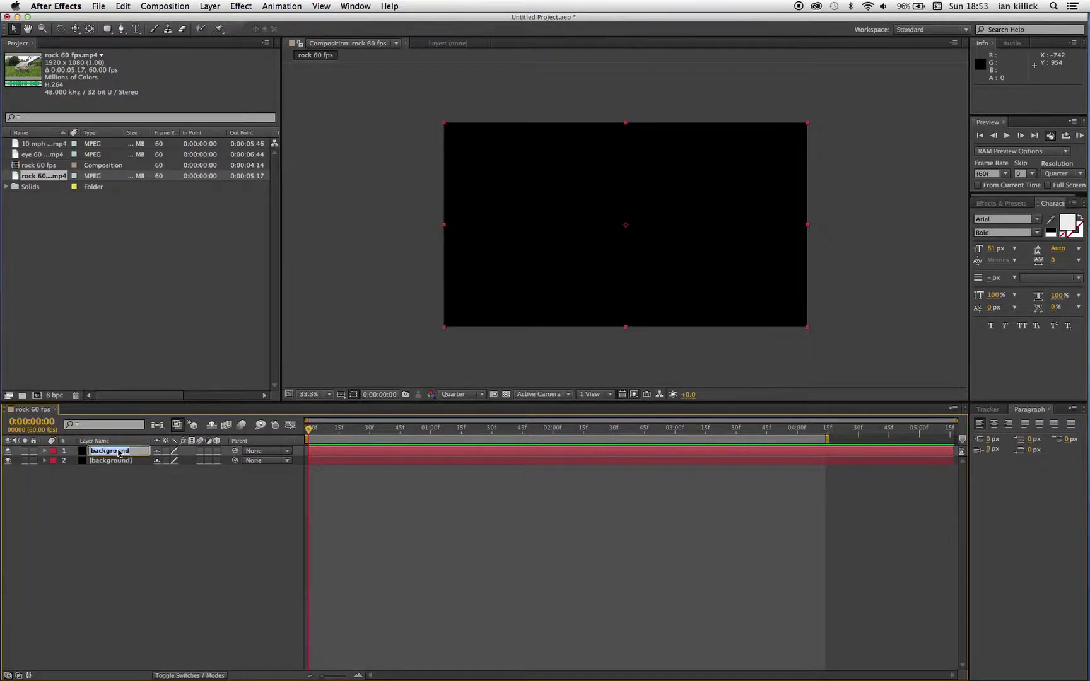
pyautogui.write('outline')
pyautogui.click(115, 558)
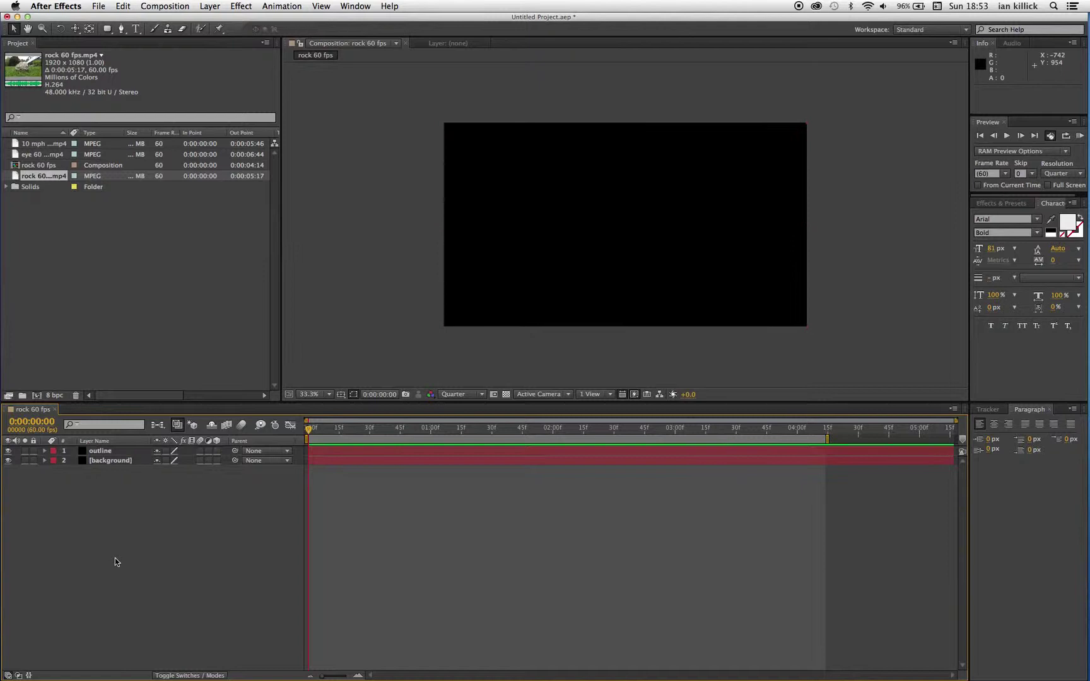
# Step: Create a white solid named placeholder and move it just below the outline layer
pyautogui.click(209, 6)
pyautogui.moveTo(217, 20)
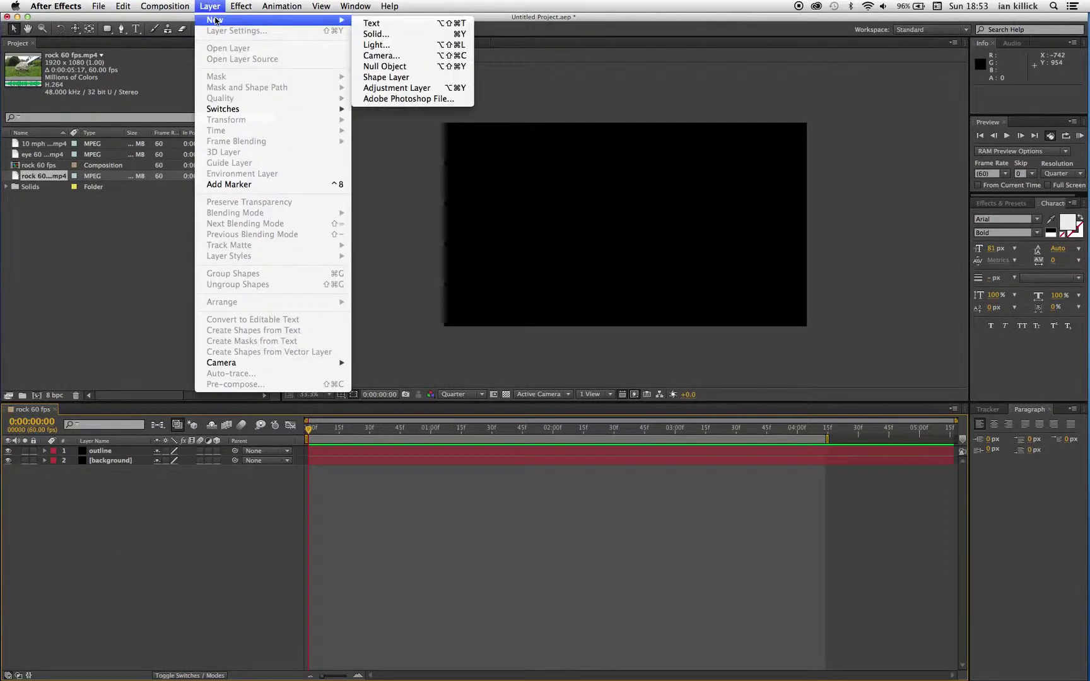
pyautogui.click(368, 35)
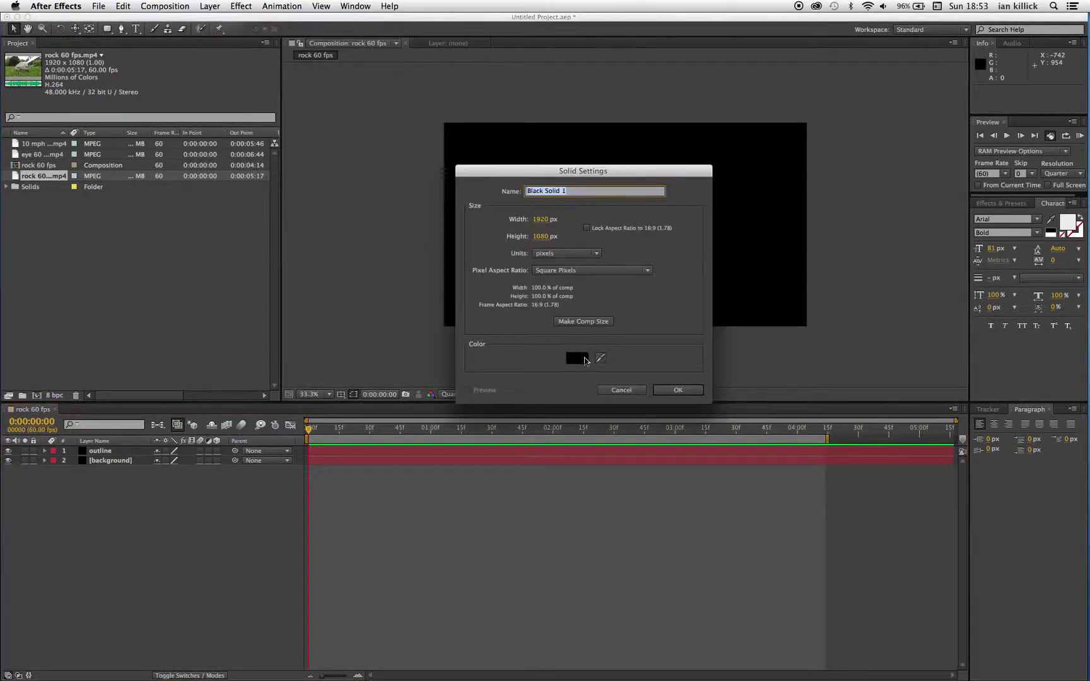
pyautogui.click(584, 358)
pyautogui.moveTo(525, 370); pyautogui.dragTo(398, 275)
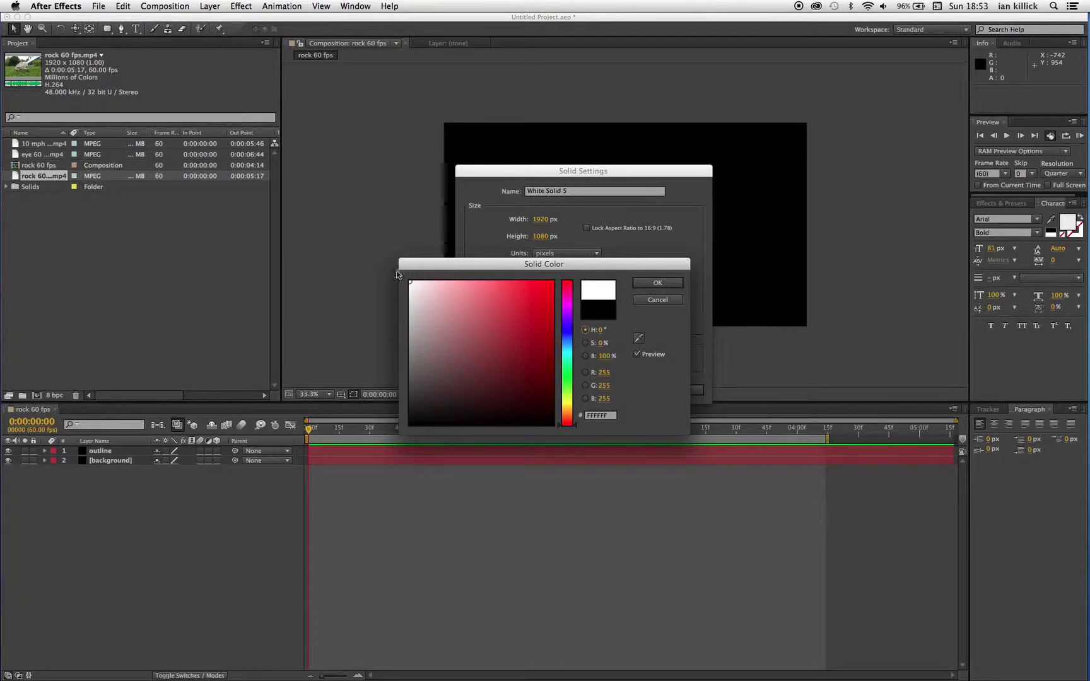
pyautogui.click(640, 282)
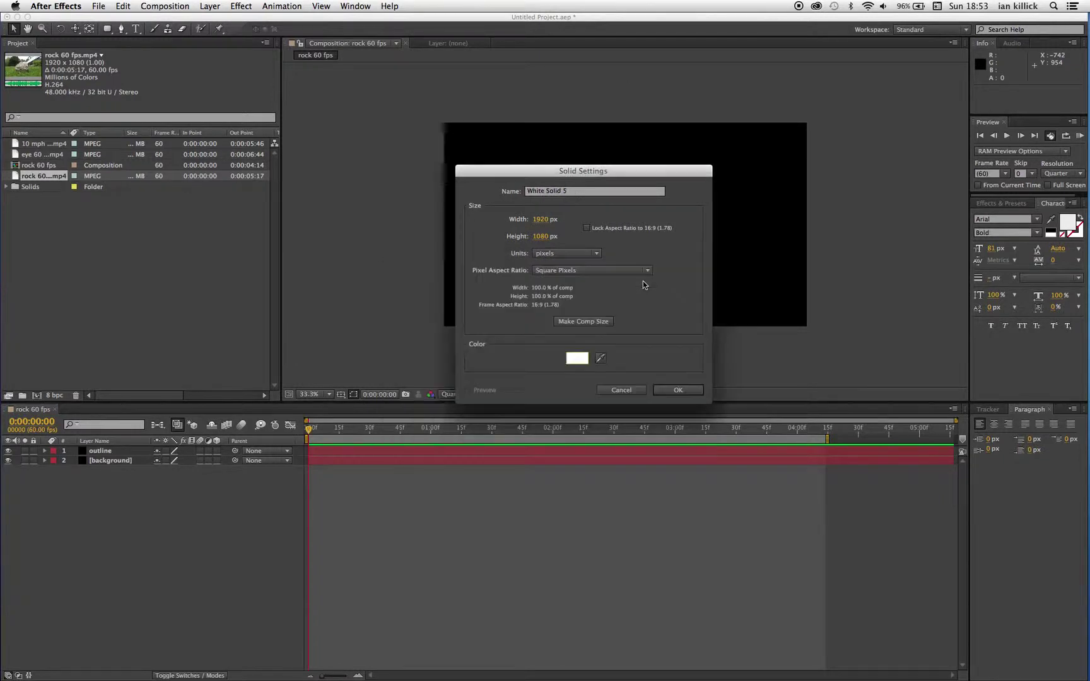
pyautogui.doubleClick(558, 191)
pyautogui.tripleClick(557, 191)
pyautogui.write('plac')
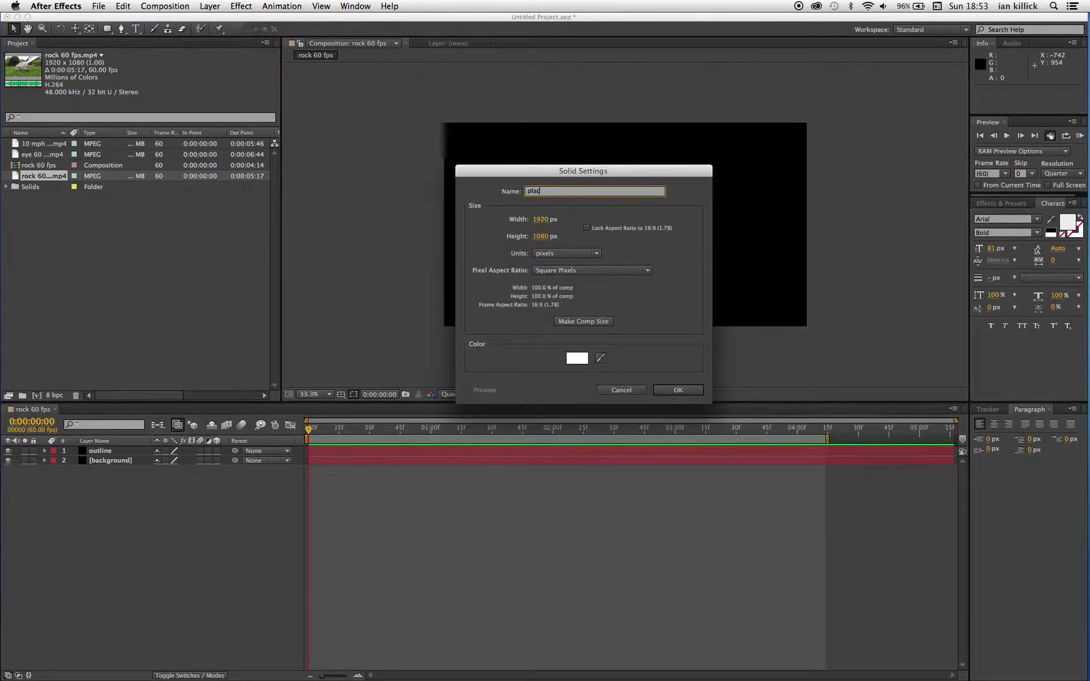
pyautogui.write('eholder')
pyautogui.press('Return')
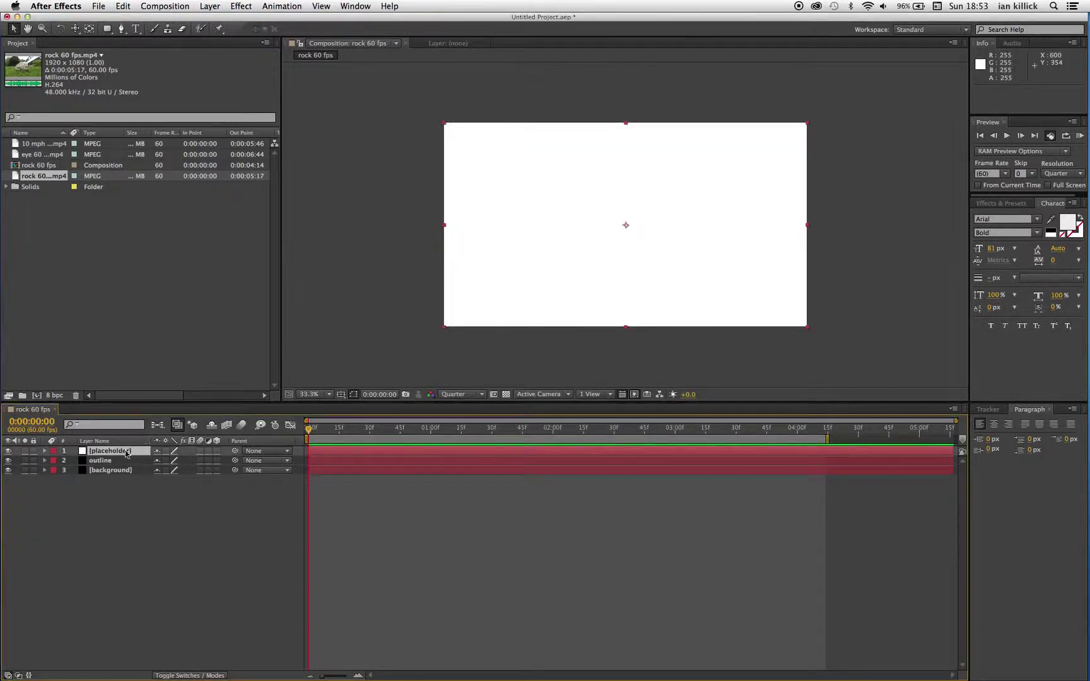
pyautogui.moveTo(118, 452); pyautogui.dragTo(114, 467)
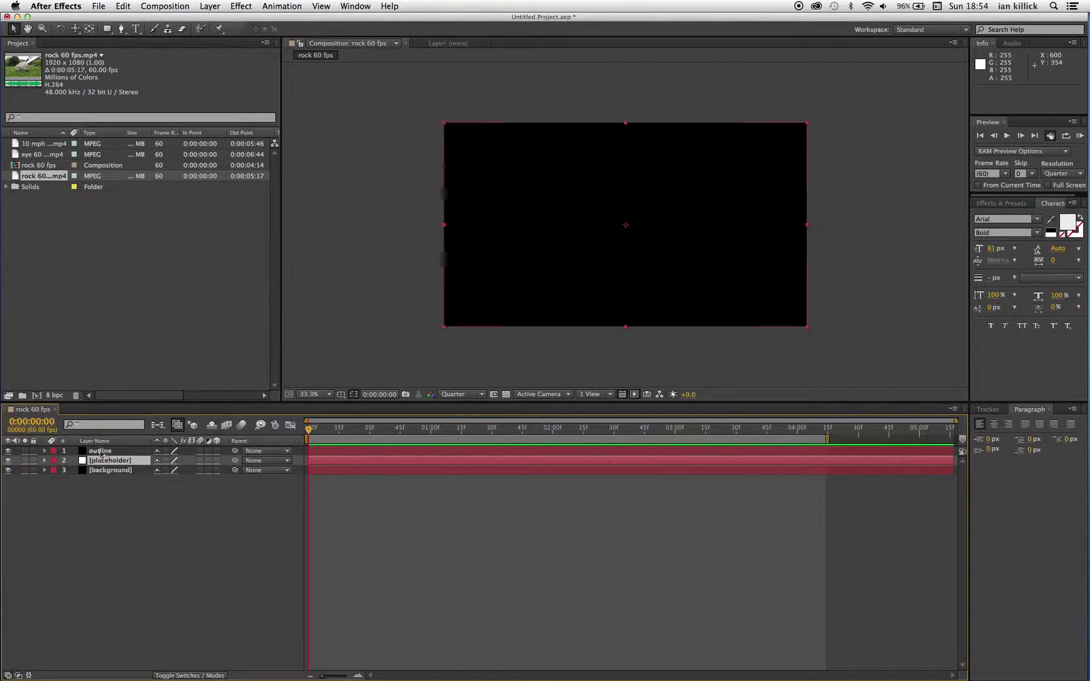
# Step: Add a full-layer rounded-rectangle mask to the outline layer
pyautogui.click(100, 452)
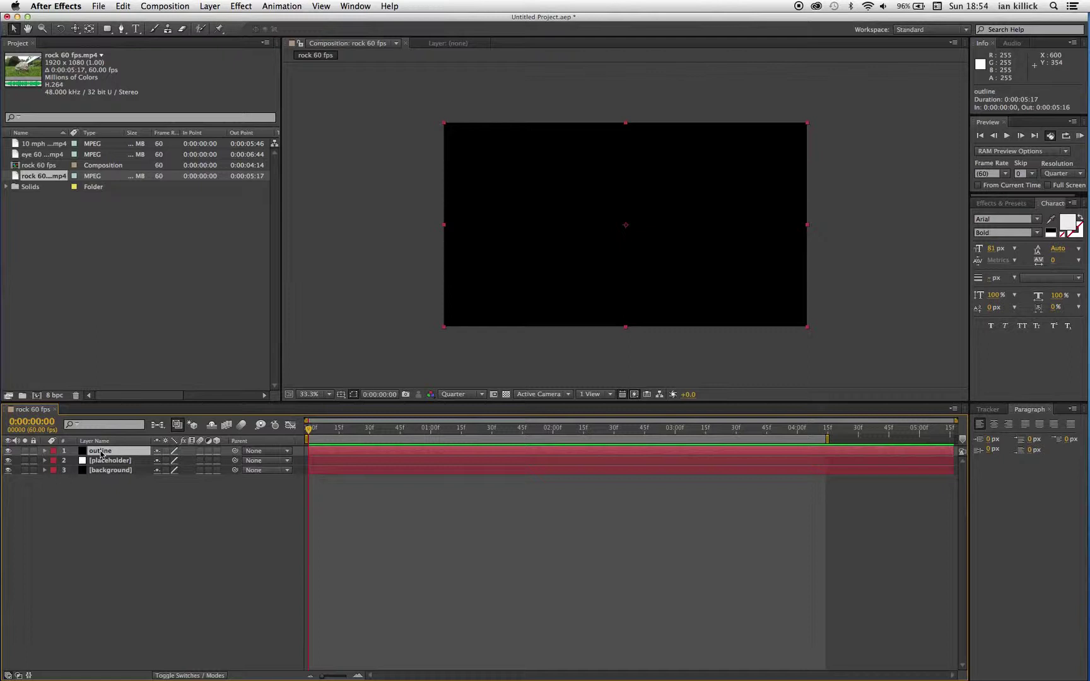
pyautogui.moveTo(107, 29); pyautogui.dragTo(137, 42)
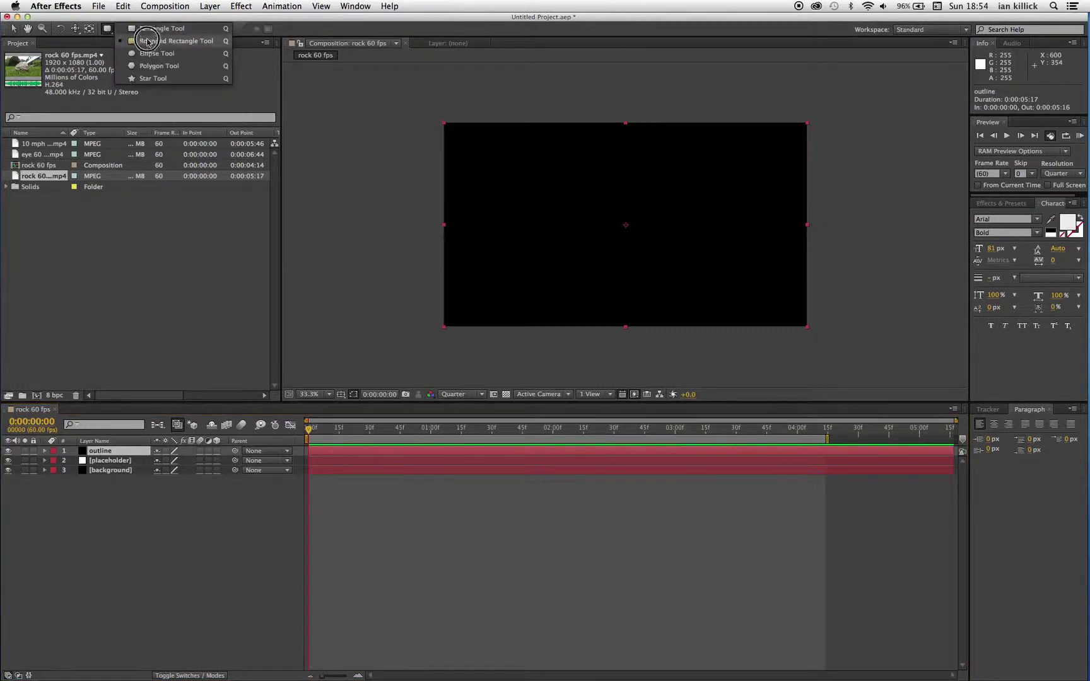
pyautogui.doubleClick(106, 29)
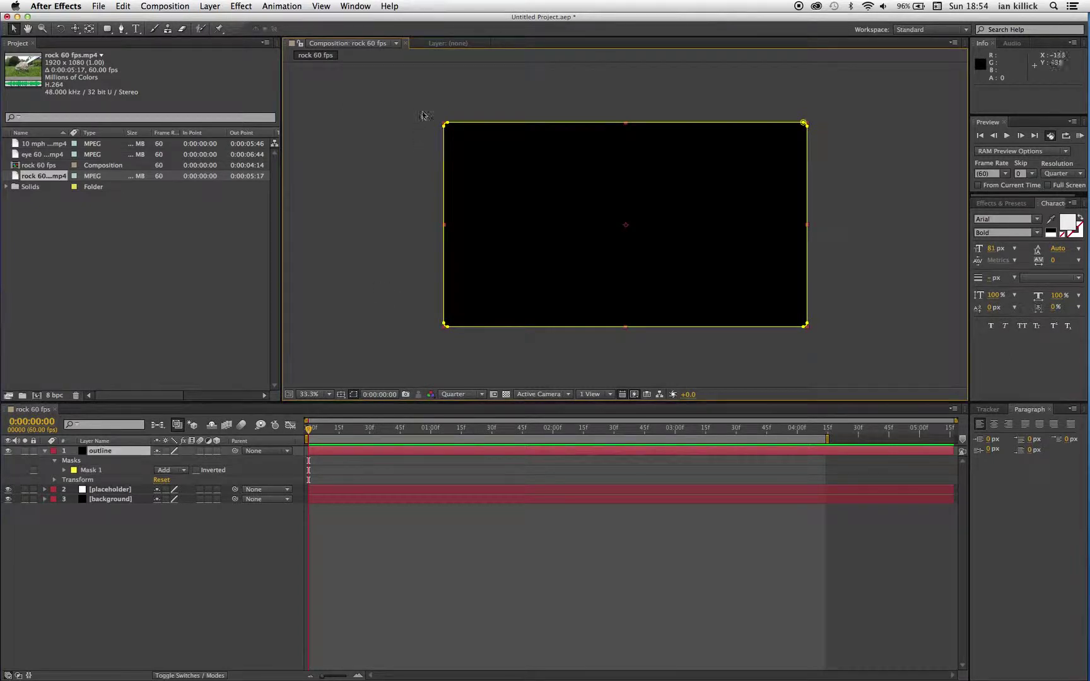
pyautogui.moveTo(426, 107); pyautogui.dragTo(474, 201)
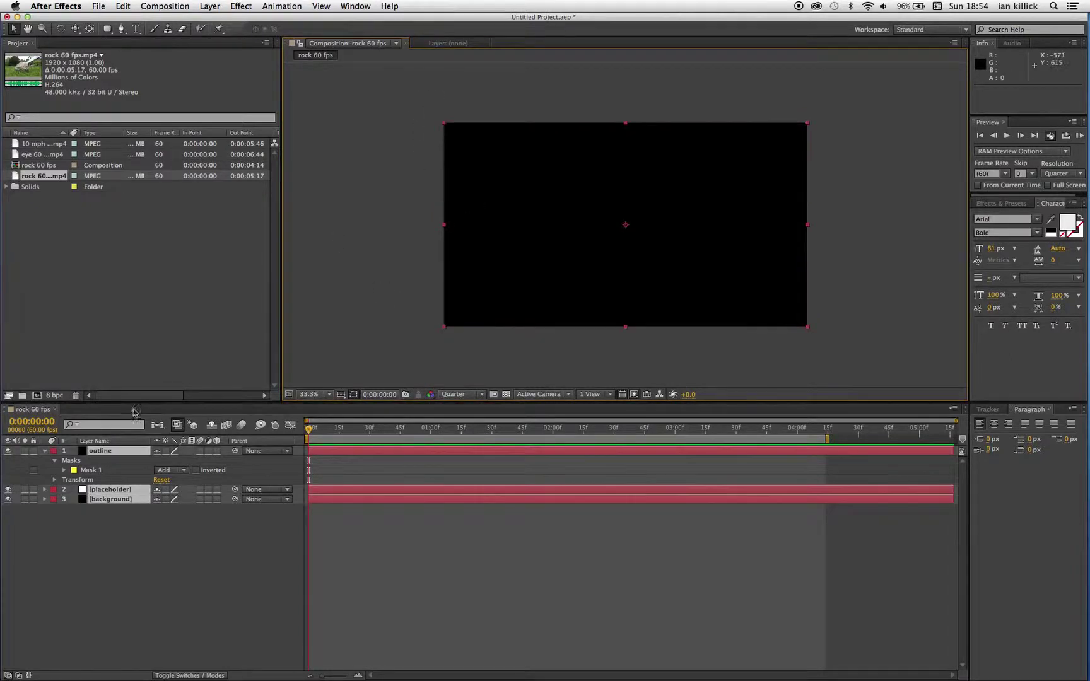
pyautogui.click(94, 468)
# Step: Nudge the mask's left and right edges inward with the arrow keys
pyautogui.moveTo(426, 96); pyautogui.dragTo(465, 361)
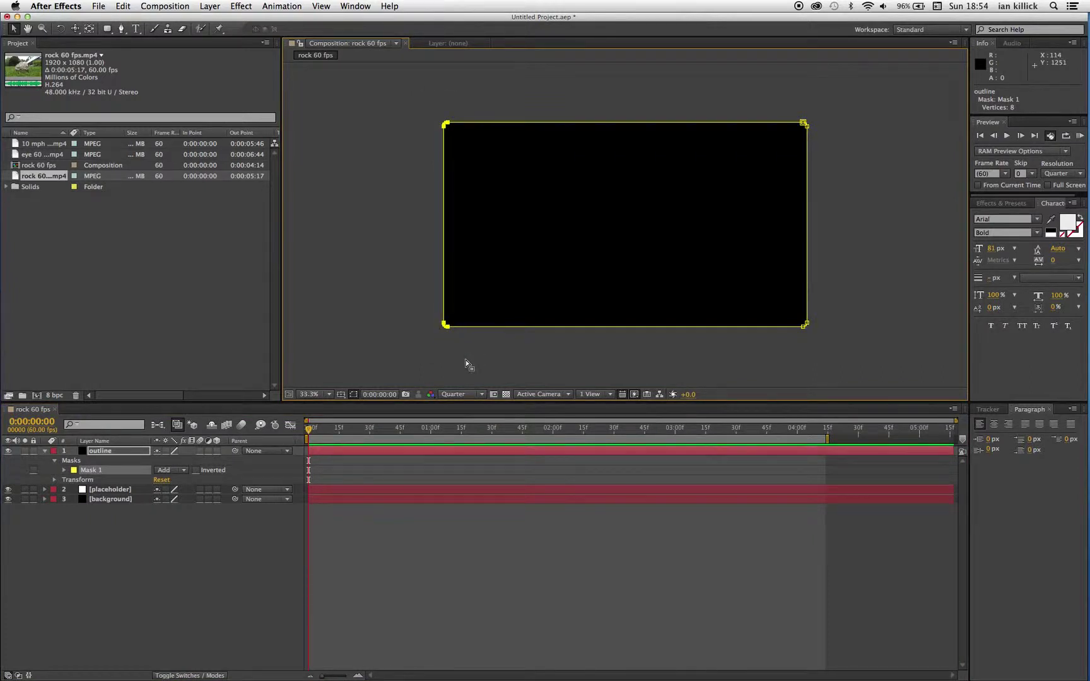
pyautogui.press('Right')
pyautogui.press('Right')
pyautogui.press('Right')
pyautogui.press('Right')
pyautogui.press('Right')
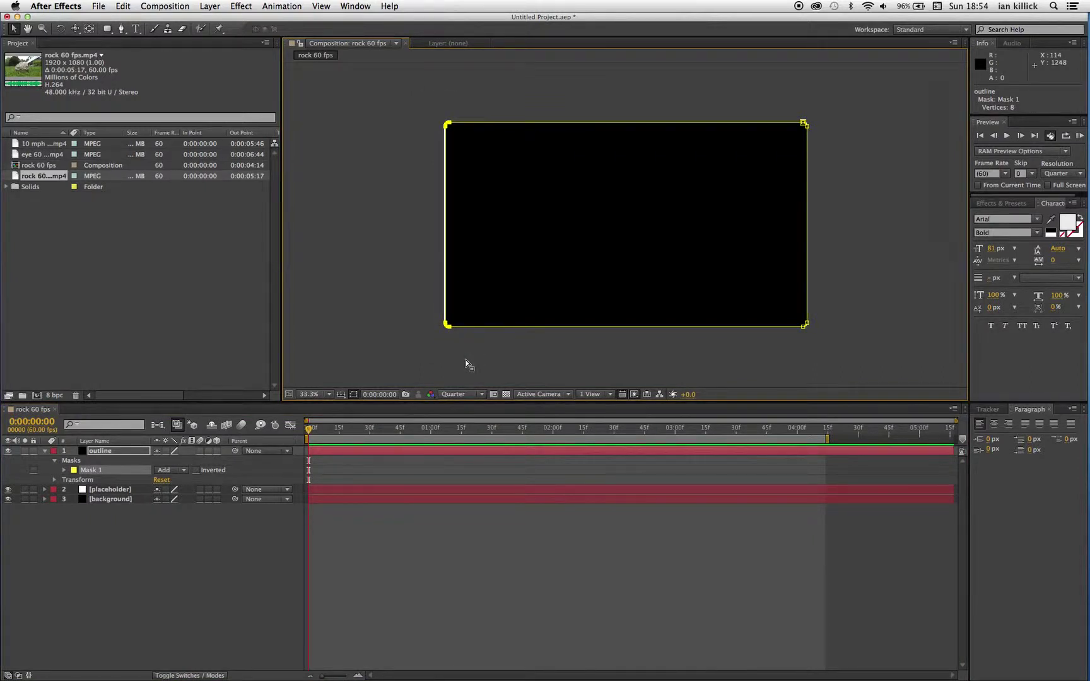
pyautogui.press('Right')
pyautogui.press('Right')
pyautogui.press('Right')
pyautogui.press('Right')
pyautogui.press('Right')
pyautogui.press('Right')
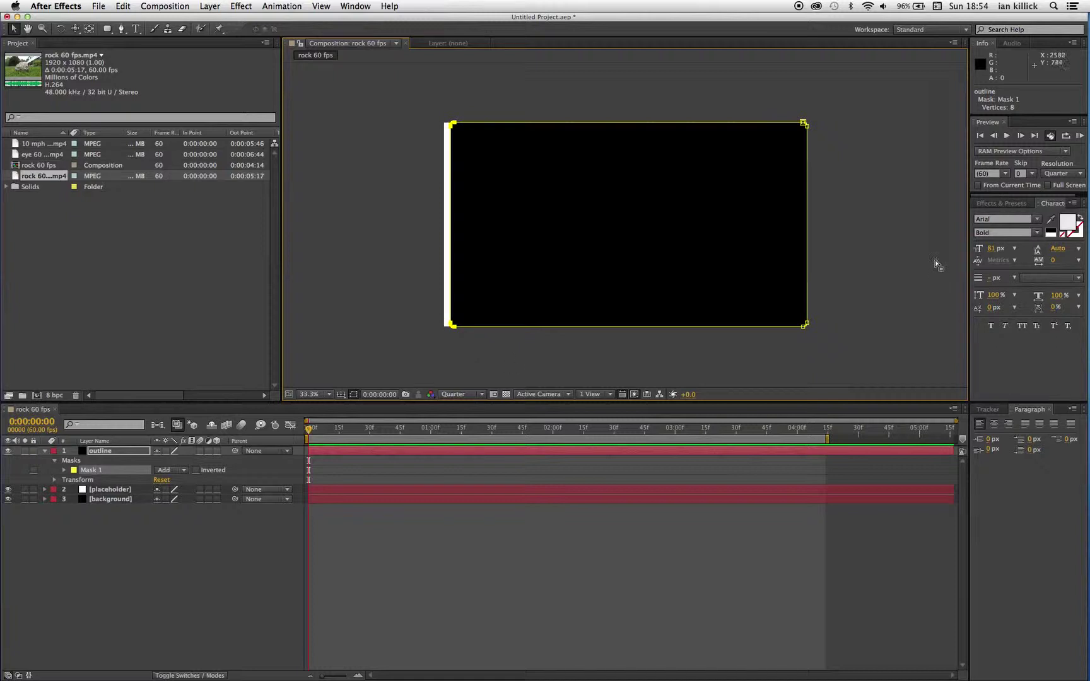
pyautogui.click(897, 194)
pyautogui.moveTo(828, 100); pyautogui.dragTo(786, 189)
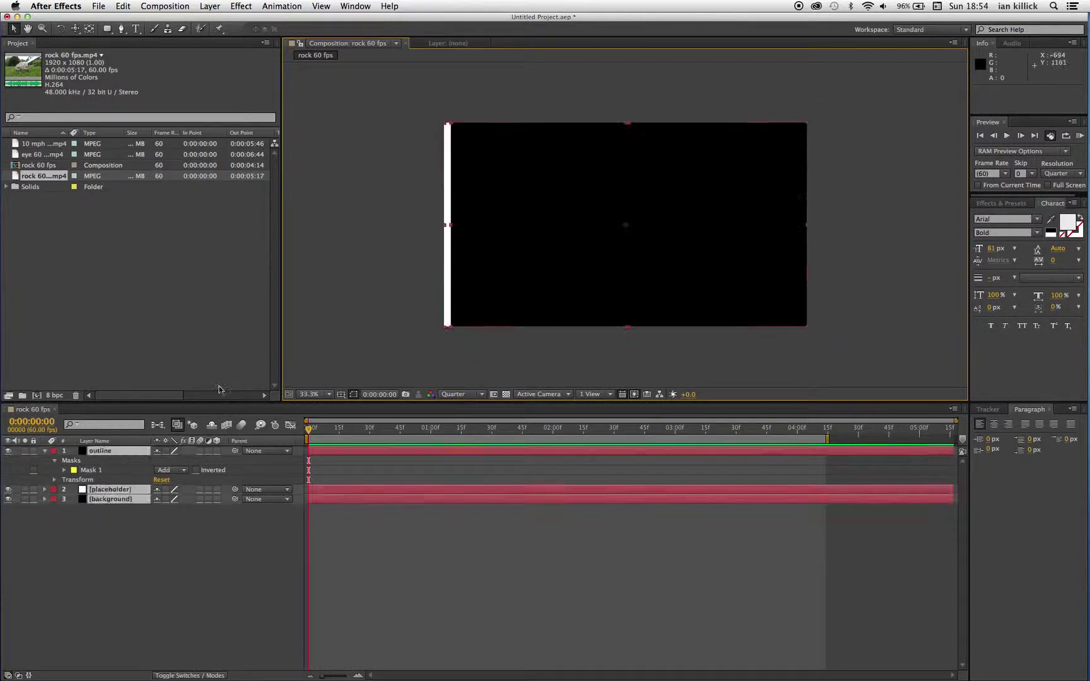
pyautogui.click(90, 471)
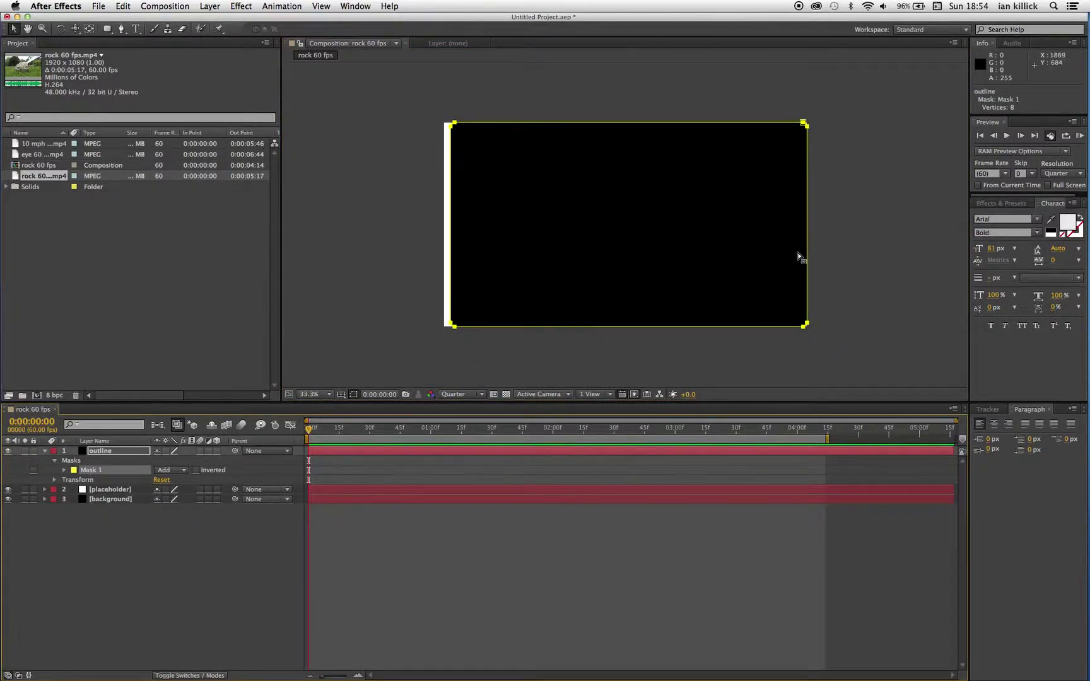
pyautogui.moveTo(828, 109); pyautogui.dragTo(781, 365)
pyautogui.press('Left')
pyautogui.press('Left')
pyautogui.press('Left')
pyautogui.press('Left')
pyautogui.press('Left')
pyautogui.press('Left')
pyautogui.press('Left')
pyautogui.press('Left')
pyautogui.press('Left')
pyautogui.press('Left')
pyautogui.press('Left')
pyautogui.press('Left')
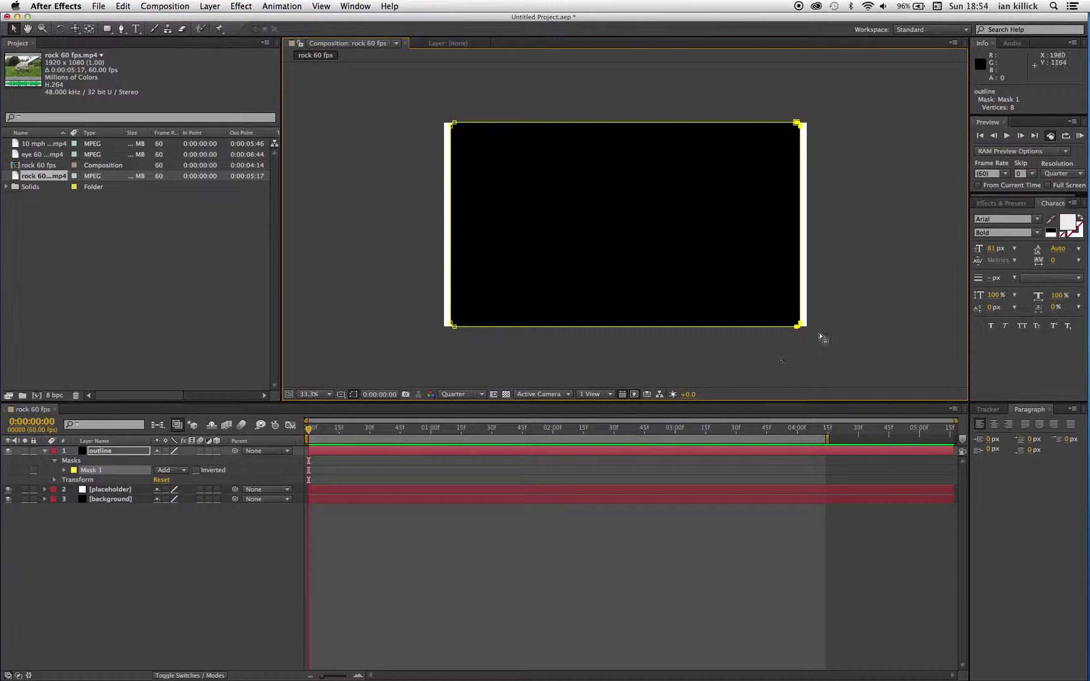
# Step: Nudge the mask's bottom and top edges inward and set Mask 1 to Subtract
pyautogui.moveTo(820, 334); pyautogui.dragTo(408, 314)
pyautogui.press('Up')
pyautogui.press('Up')
pyautogui.press('Up')
pyautogui.press('Up')
pyautogui.press('Up')
pyautogui.press('Up')
pyautogui.press('Up')
pyautogui.press('Up')
pyautogui.press('Up')
pyautogui.press('Up')
pyautogui.press('Up')
pyautogui.press('Up')
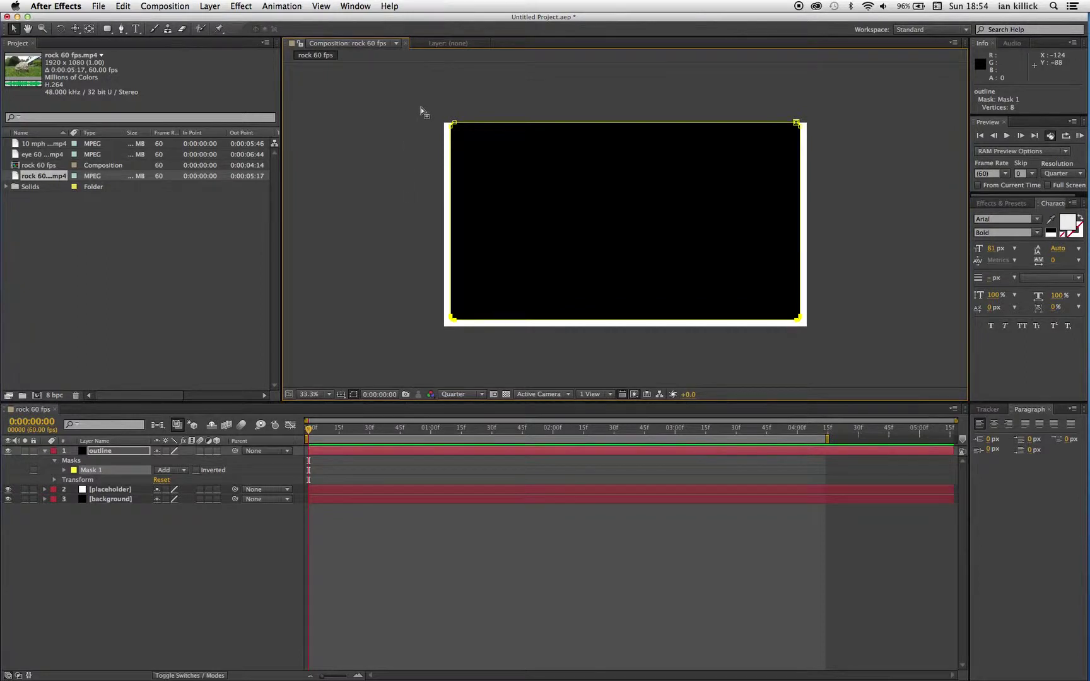
pyautogui.moveTo(420, 106); pyautogui.dragTo(868, 150)
pyautogui.press('Down')
pyautogui.press('Down')
pyautogui.press('Down')
pyautogui.press('Down')
pyautogui.press('Down')
pyautogui.press('Down')
pyautogui.press('Down')
pyautogui.press('Down')
pyautogui.press('Down')
pyautogui.press('Down')
pyautogui.press('Down')
pyautogui.press('Down')
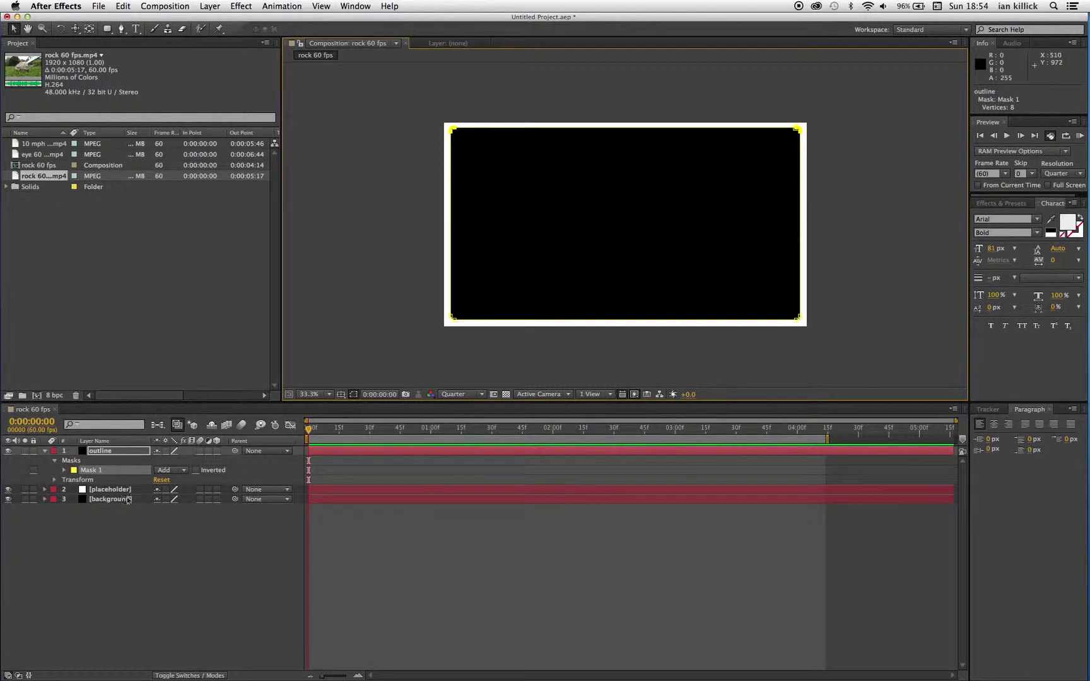
pyautogui.click(165, 470)
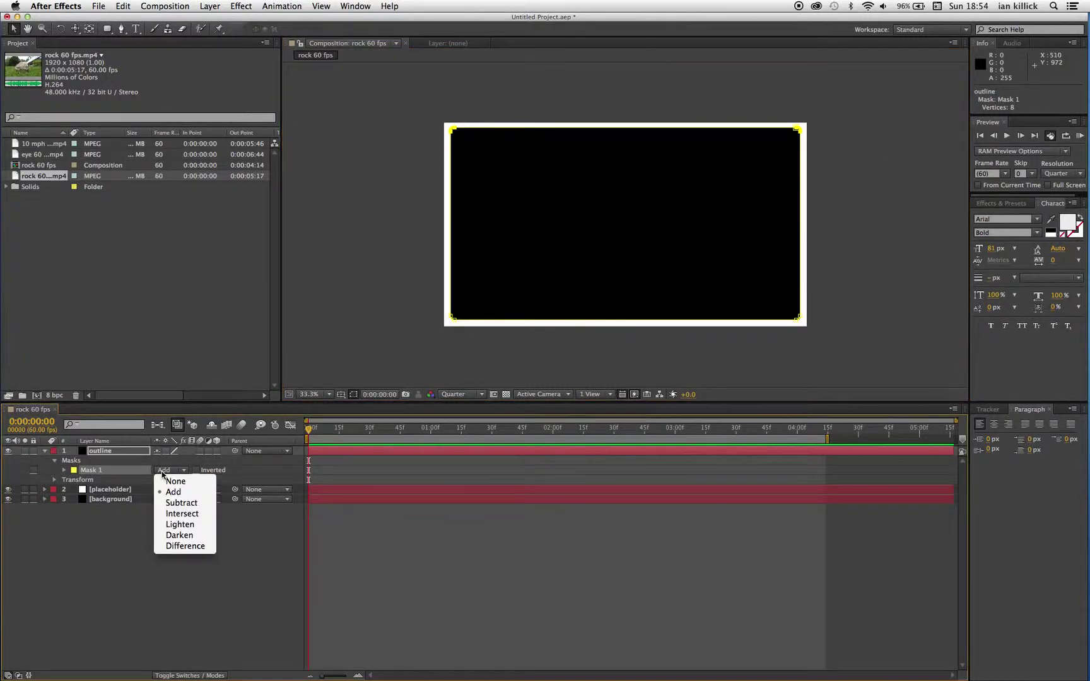
pyautogui.click(172, 504)
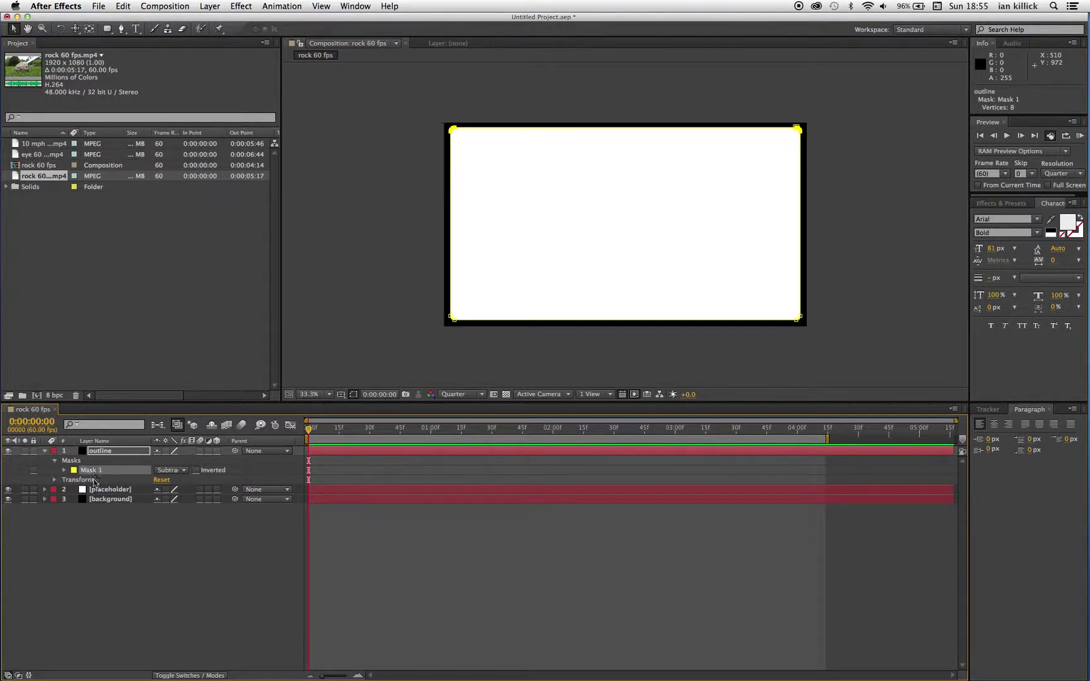
# Step: Paste the copied mask onto placeholder and set its Mask 1 mode to Add
pyautogui.click(99, 490)
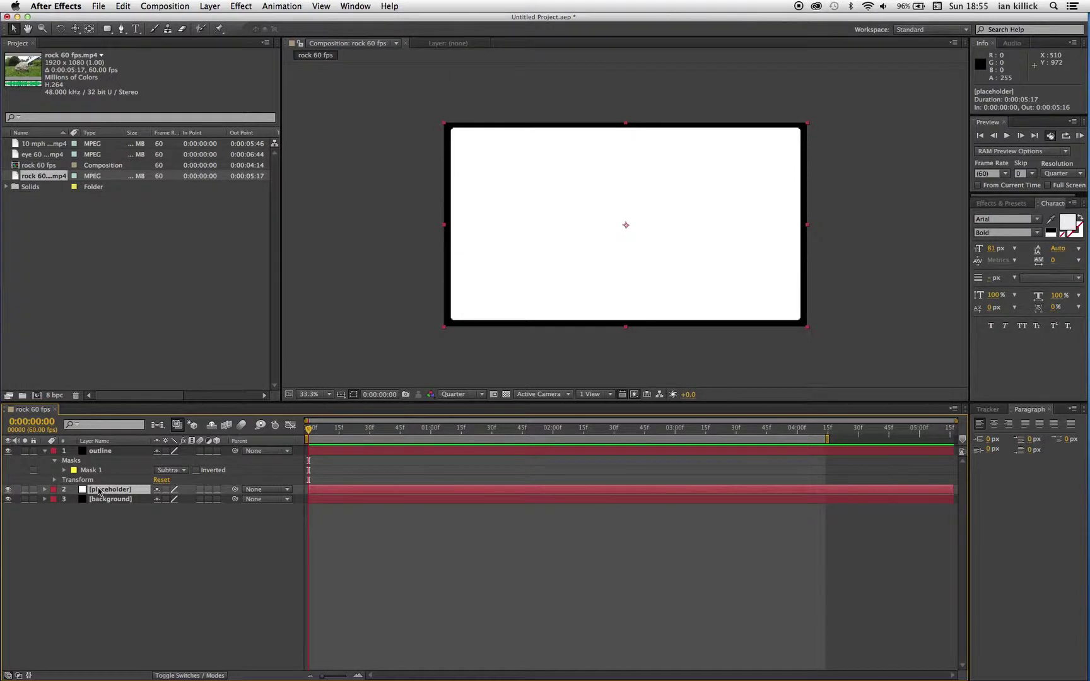
pyautogui.press('super+v')
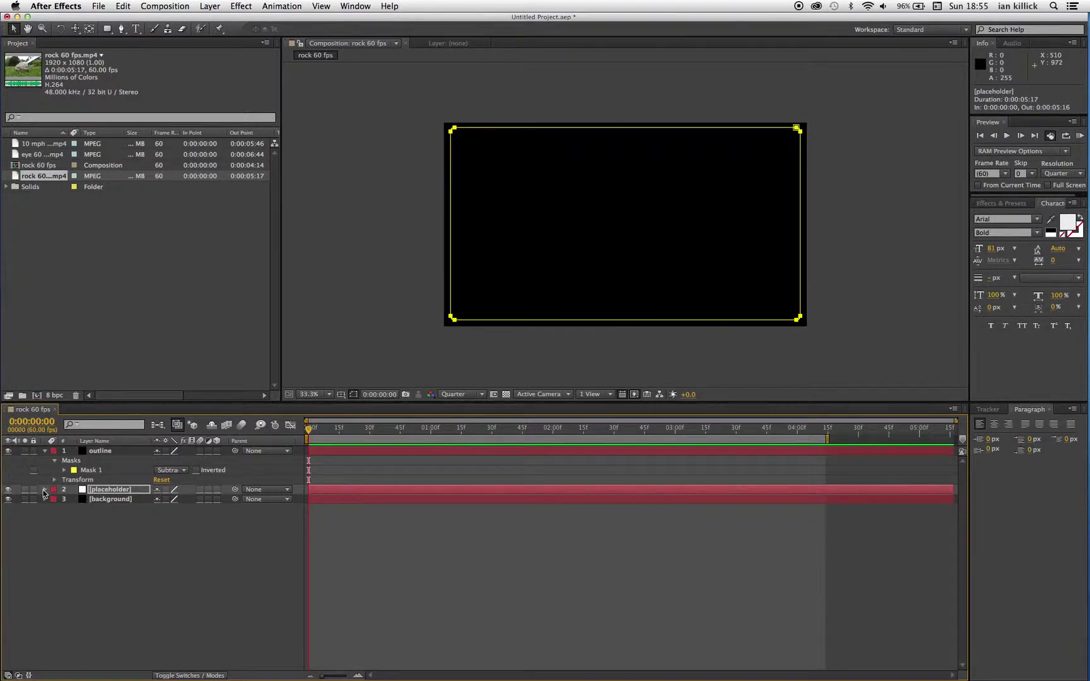
pyautogui.click(44, 490)
pyautogui.click(54, 499)
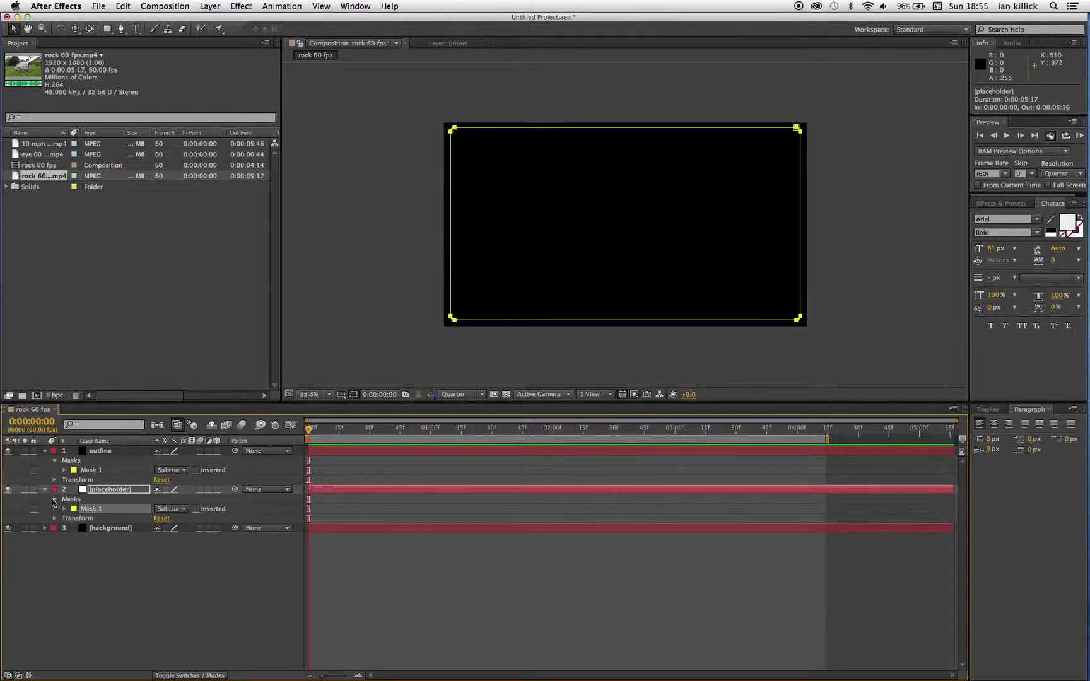
pyautogui.click(162, 509)
pyautogui.click(175, 529)
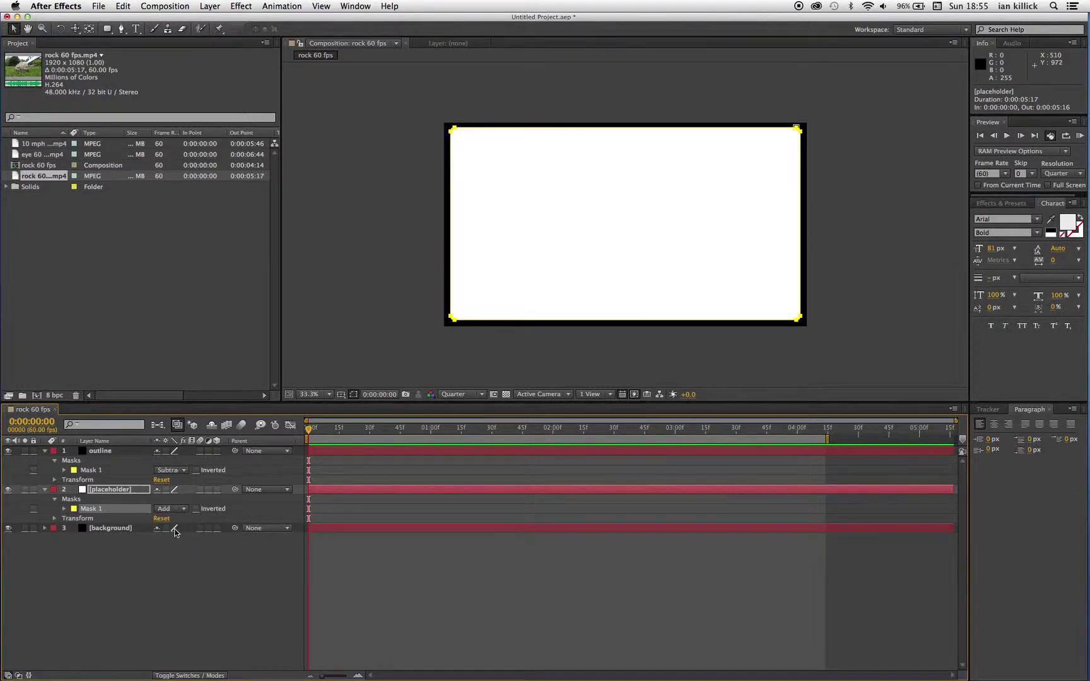
pyautogui.click(192, 579)
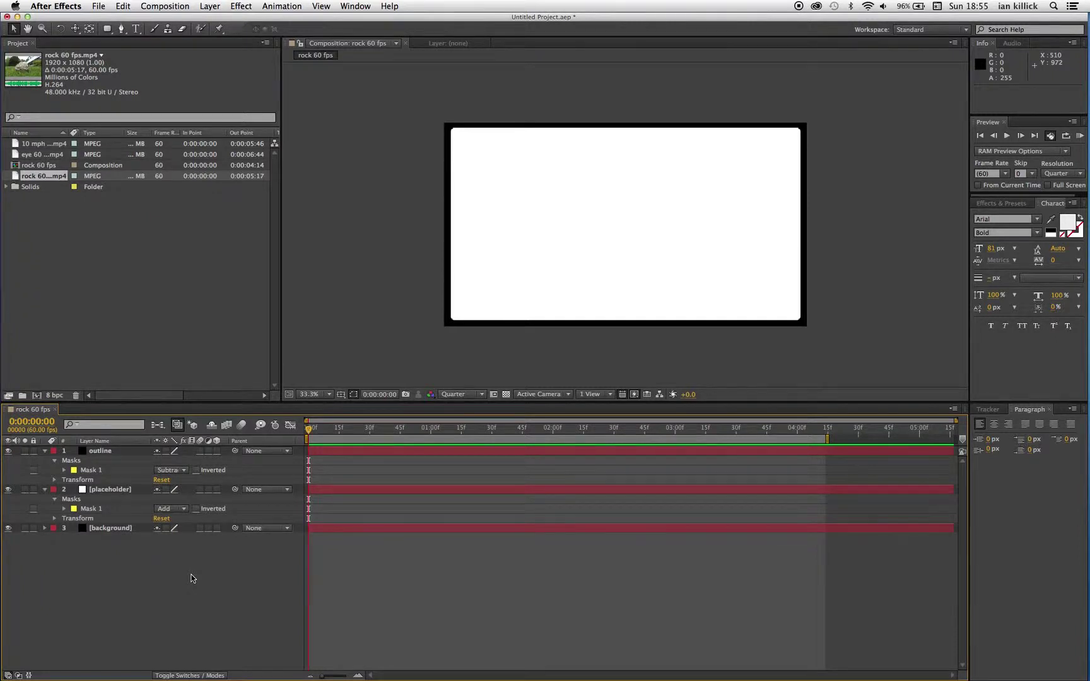
# Step: Collapse the layers, make placeholder 3D, and lock the outline and background layers
pyautogui.click(45, 450)
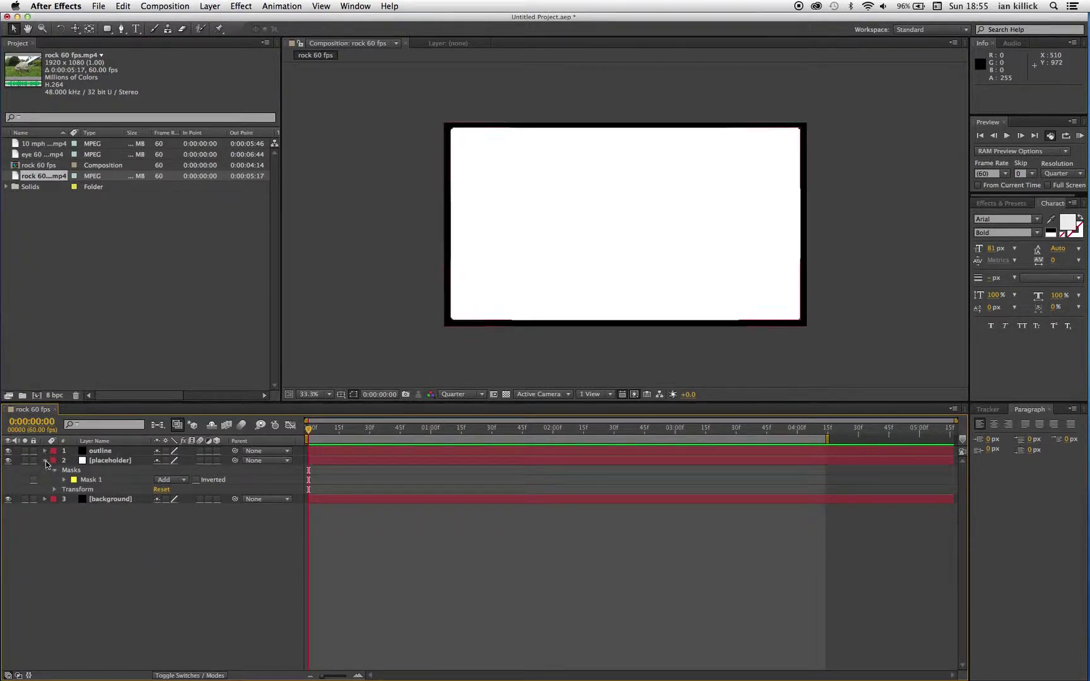
pyautogui.click(45, 461)
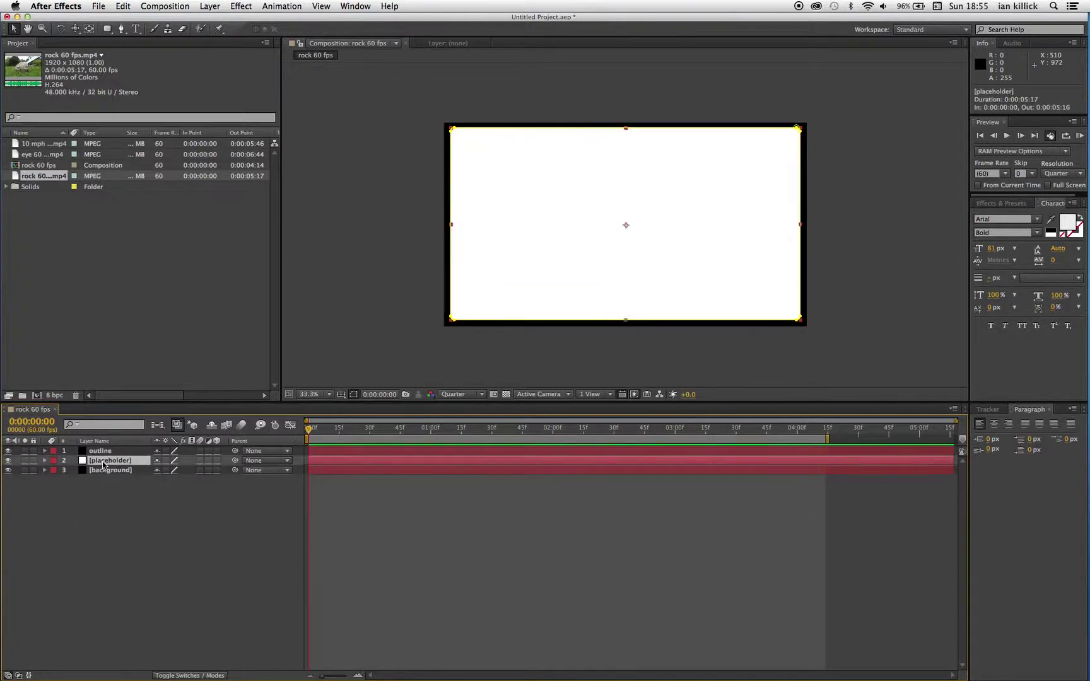
pyautogui.click(217, 462)
pyautogui.click(210, 5)
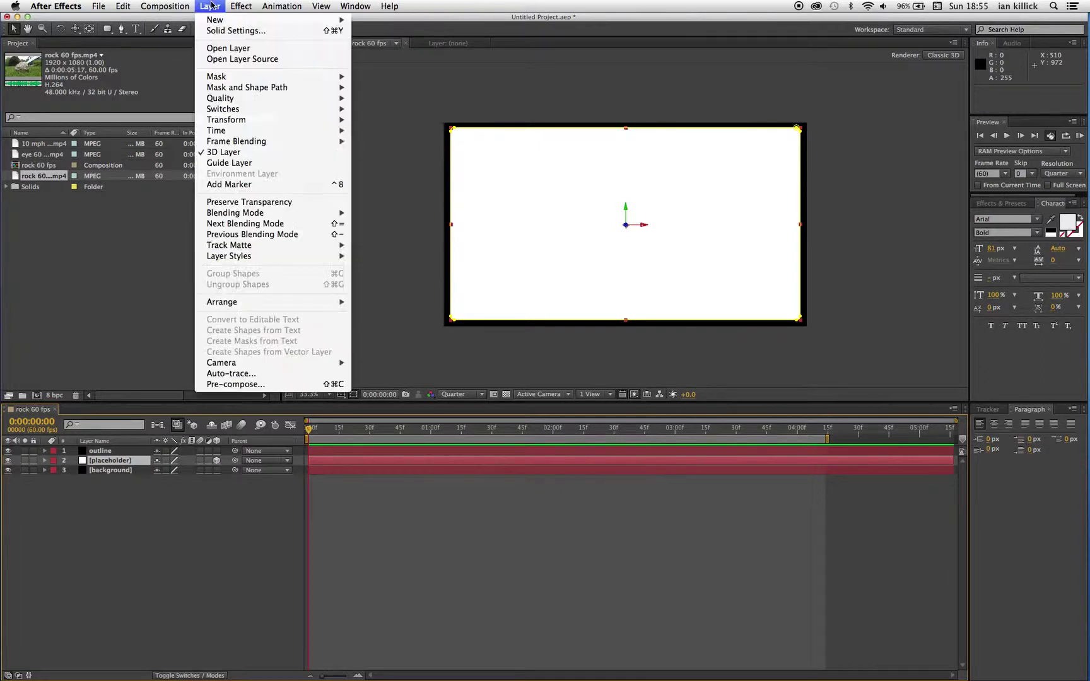
pyautogui.click(115, 280)
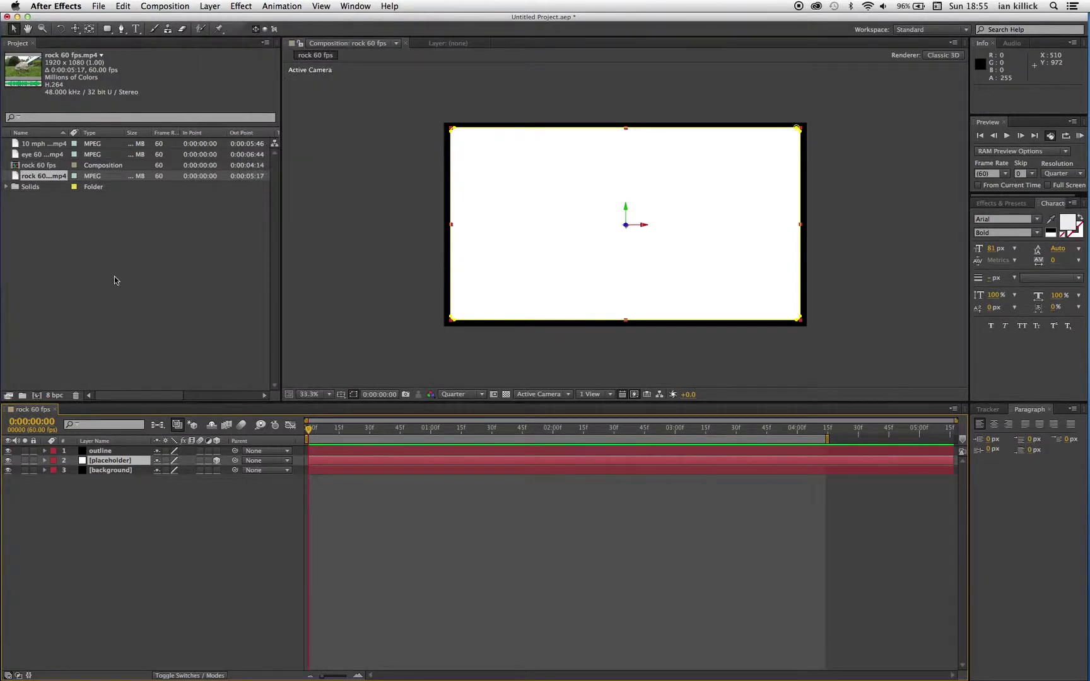
pyautogui.click(34, 451)
pyautogui.click(33, 472)
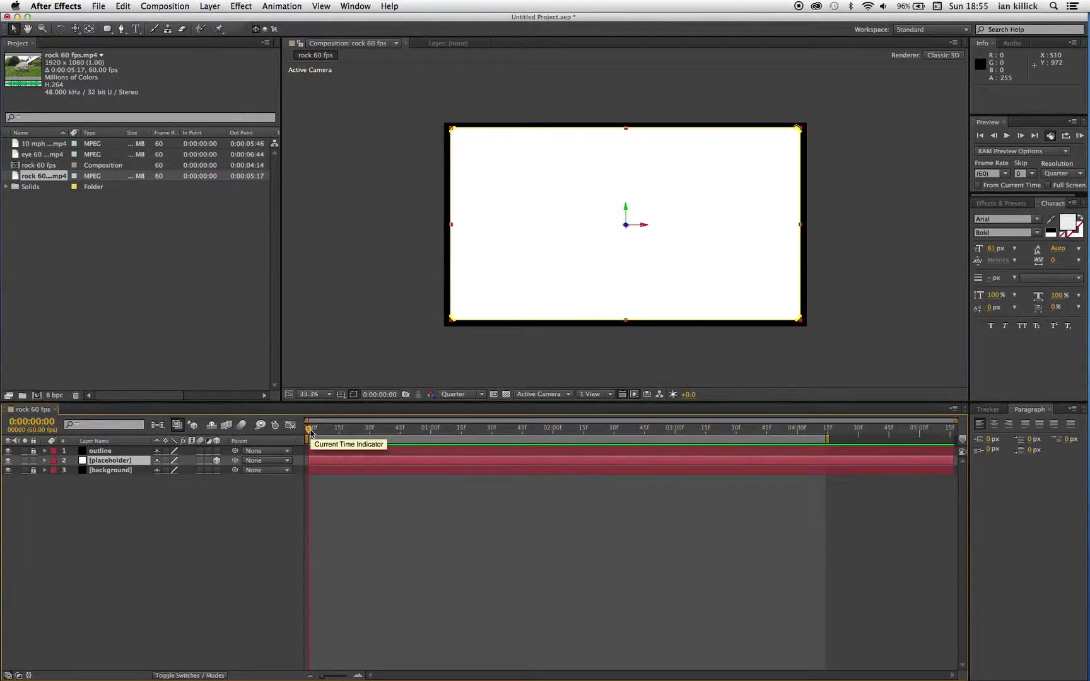
# Step: Add a new camera layer using the 35mm preset
pyautogui.click(251, 531)
pyautogui.click(208, 6)
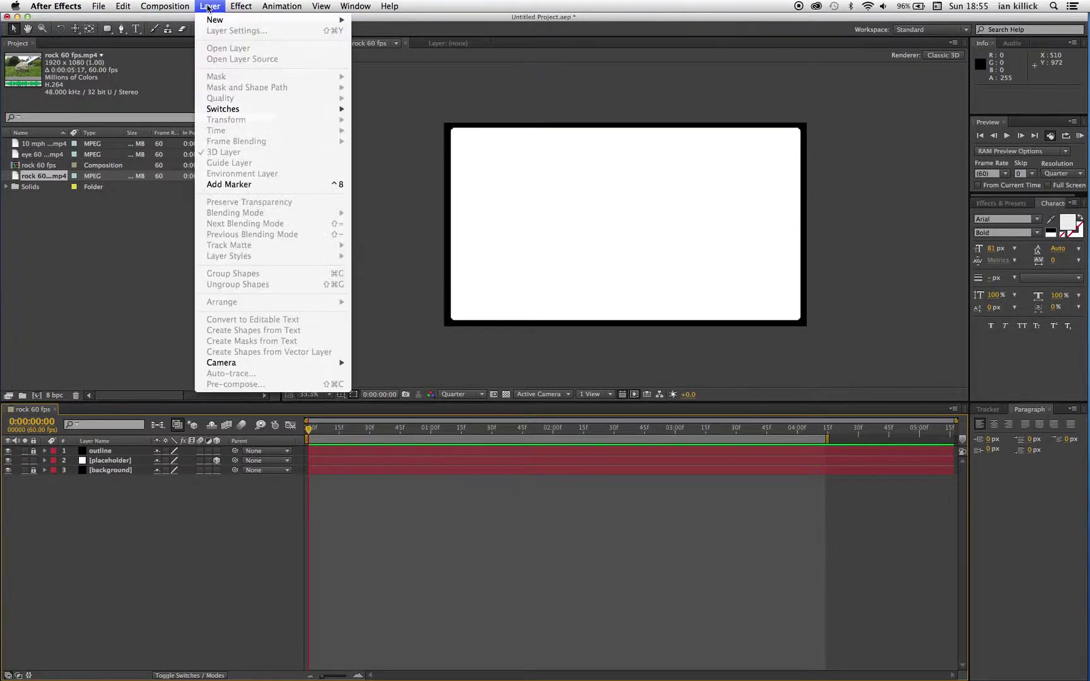
pyautogui.moveTo(214, 19)
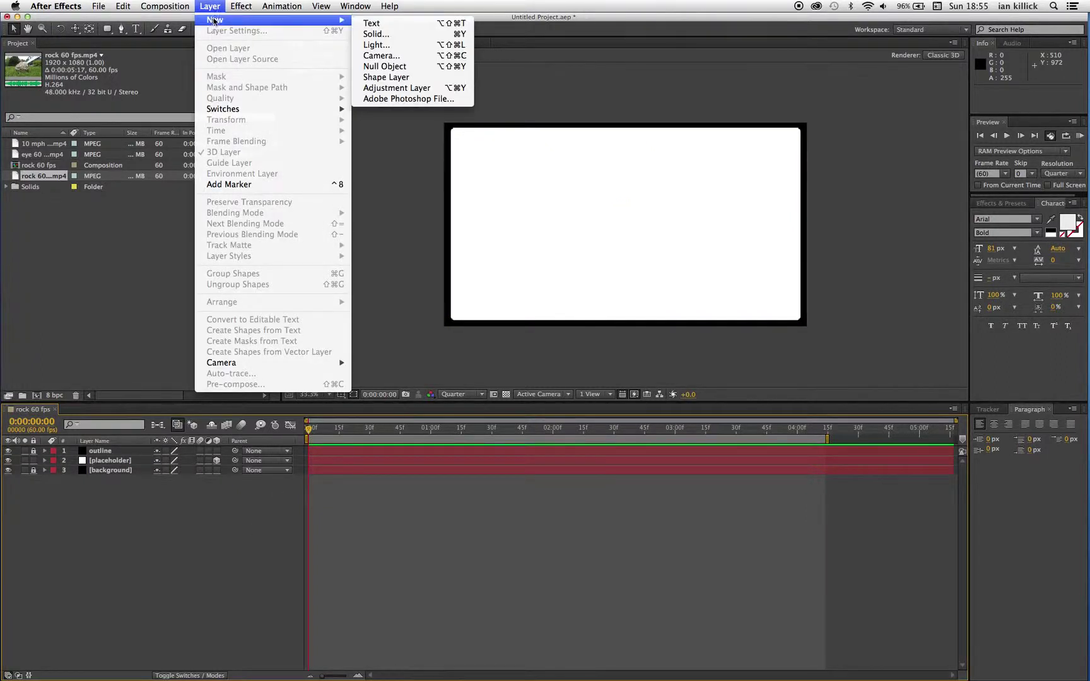
pyautogui.click(375, 56)
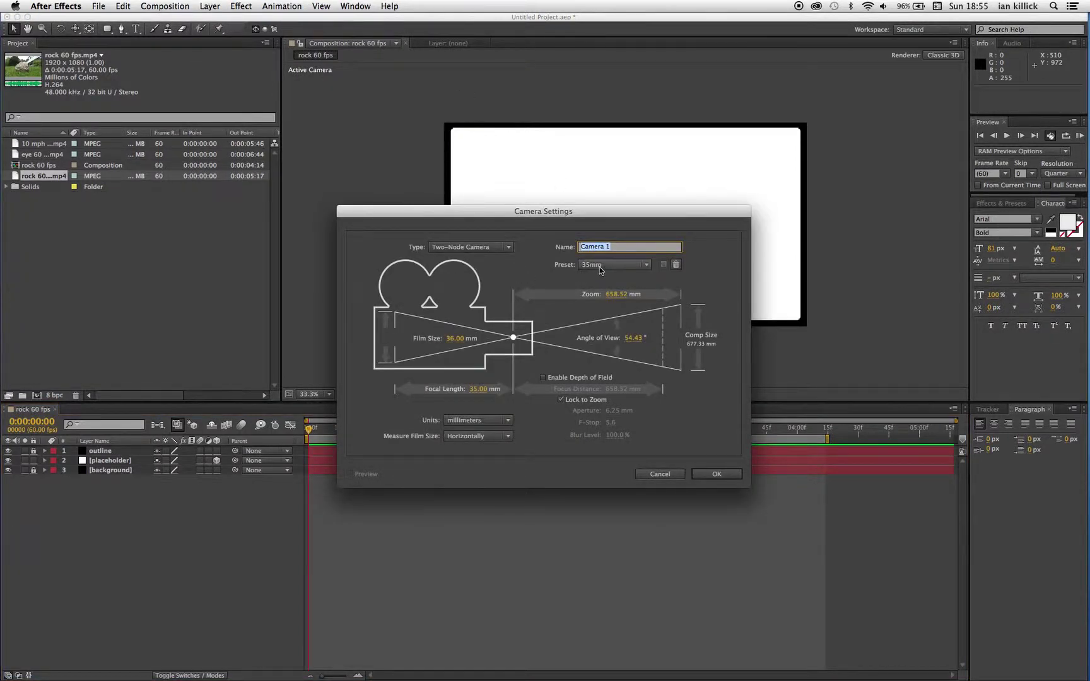
pyautogui.click(709, 475)
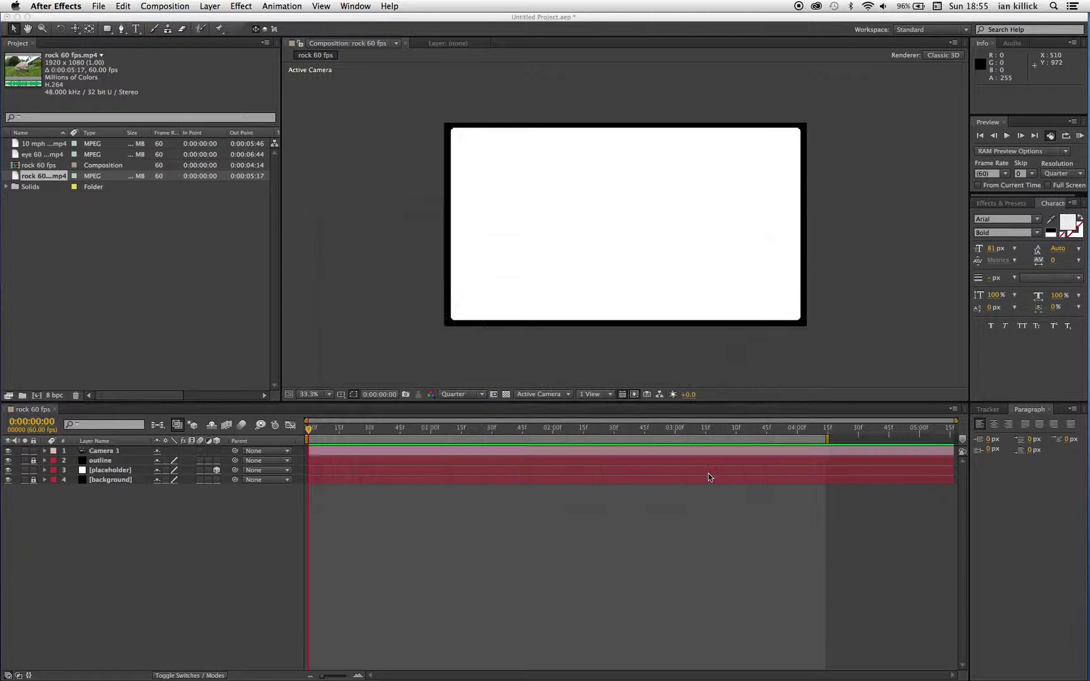
# Step: Turn Camera 1's Auto-Orient off and switch to the camera tool with C
pyautogui.click(142, 450)
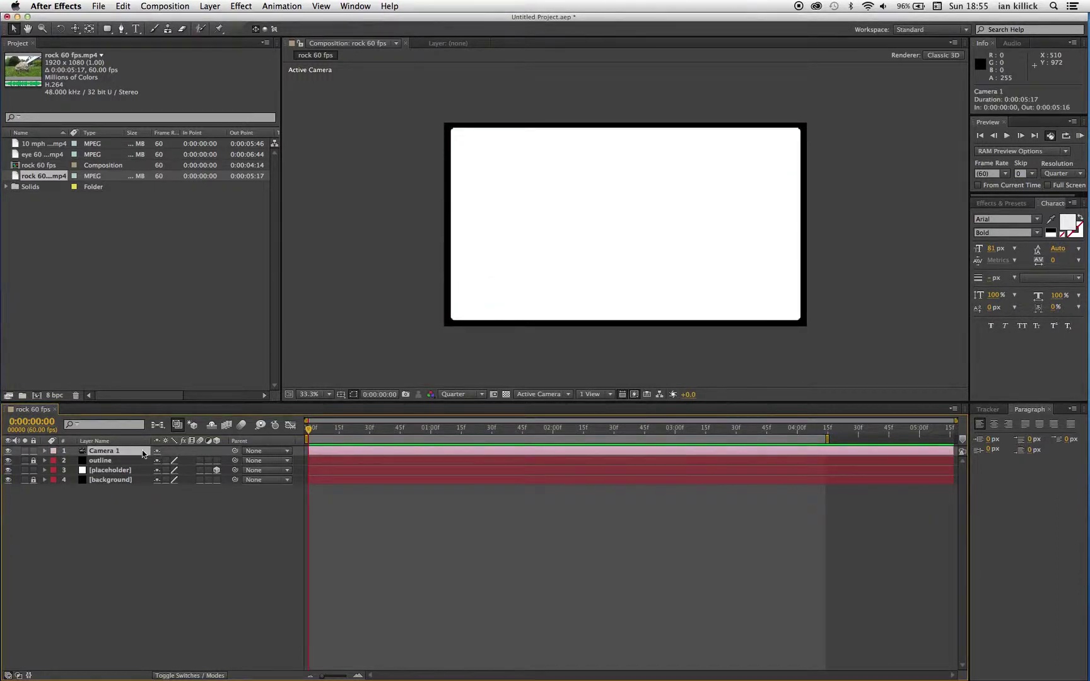
pyautogui.click(215, 7)
pyautogui.moveTo(253, 119)
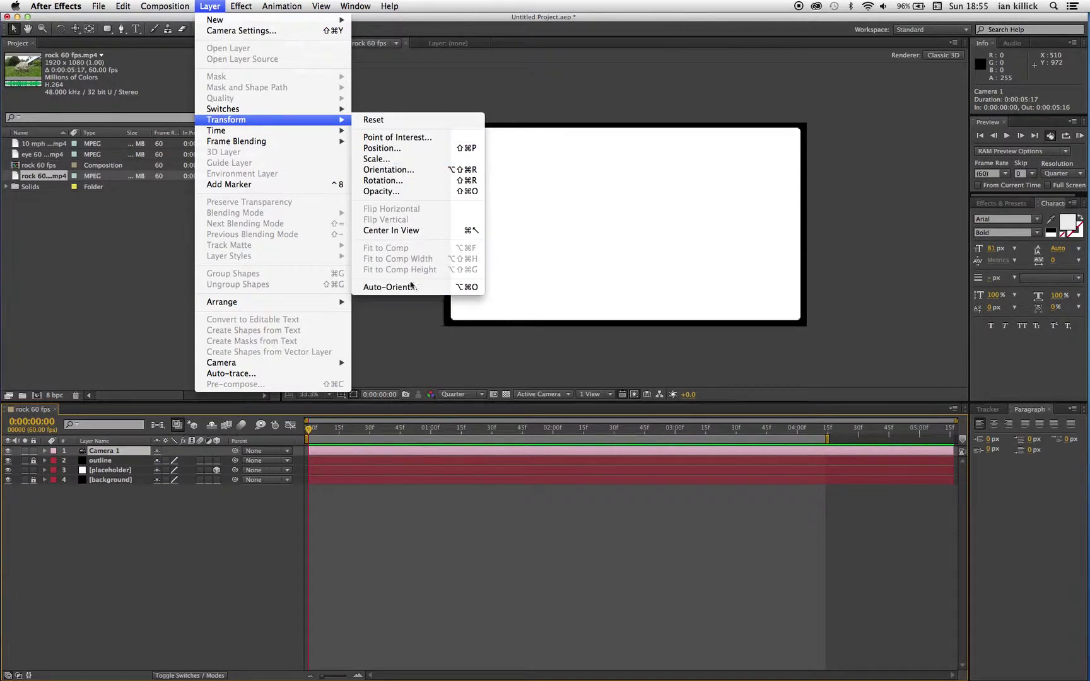
pyautogui.click(410, 285)
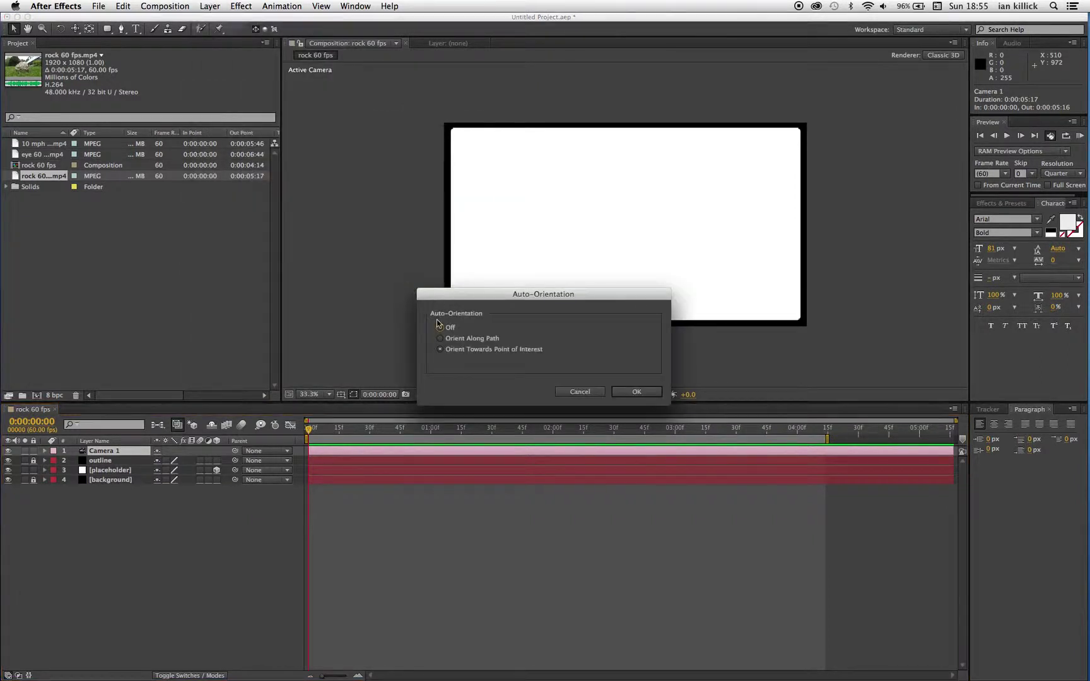
pyautogui.click(439, 327)
pyautogui.click(628, 392)
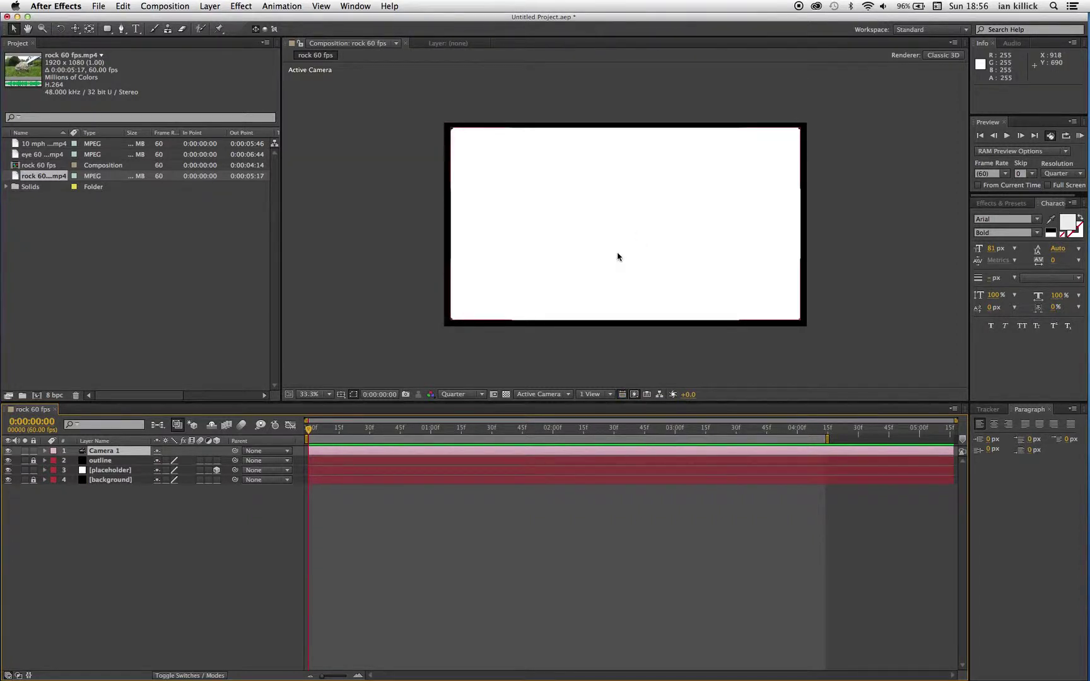
pyautogui.press('c')
pyautogui.press('c')
pyautogui.press('c')
pyautogui.press('c')
pyautogui.press('c')
pyautogui.press('c')
pyautogui.press('c')
pyautogui.press('c')
pyautogui.press('c')
pyautogui.press('c')
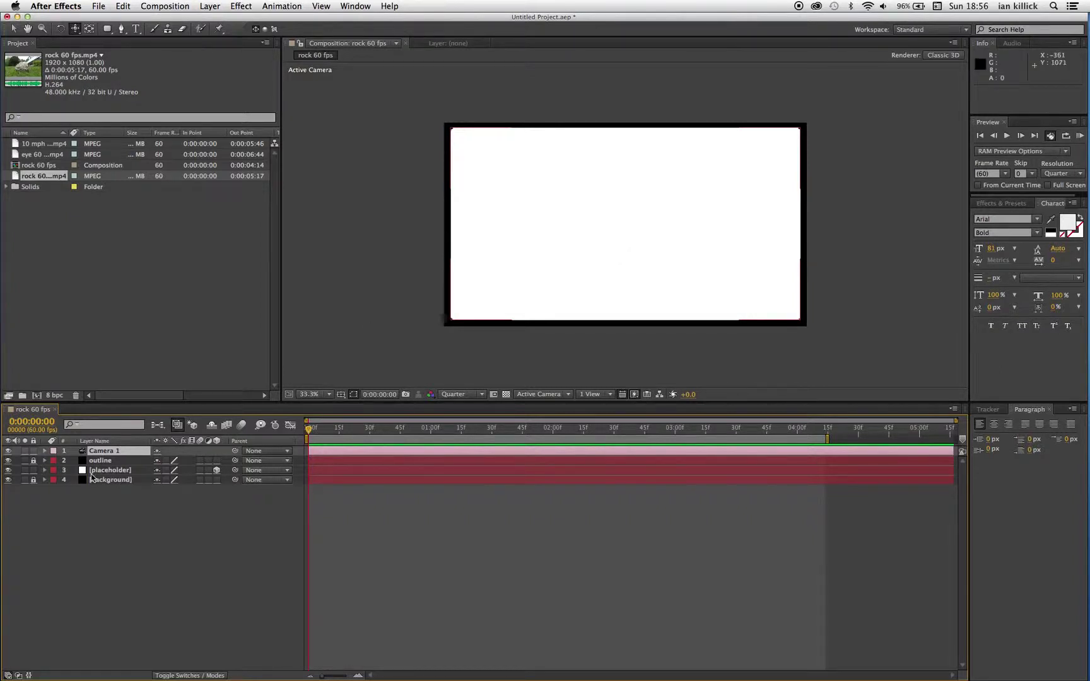
# Step: Keyframe Camera 1 Position at 0:00:00:30 and track it to 1908.0, 540.0, -1866.7
pyautogui.click(102, 451)
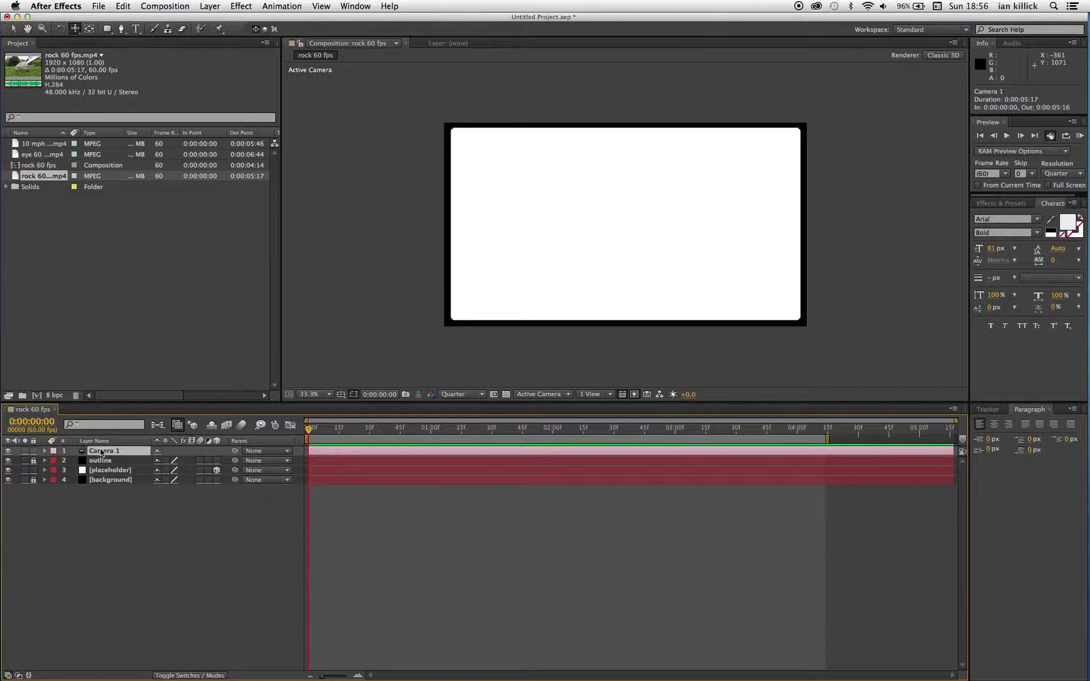
pyautogui.press('p')
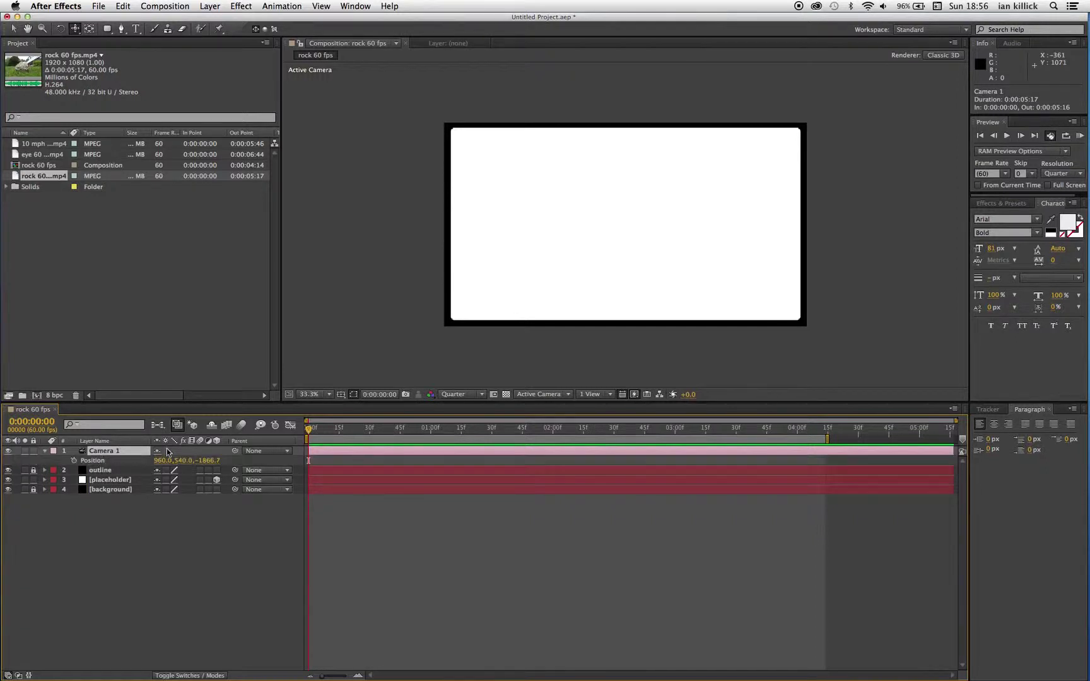
pyautogui.moveTo(308, 430)
pyautogui.mouseDown()
pyautogui.moveTo(424, 450)
pyautogui.moveTo(370, 450)
pyautogui.mouseUp()
pyautogui.click(73, 461)
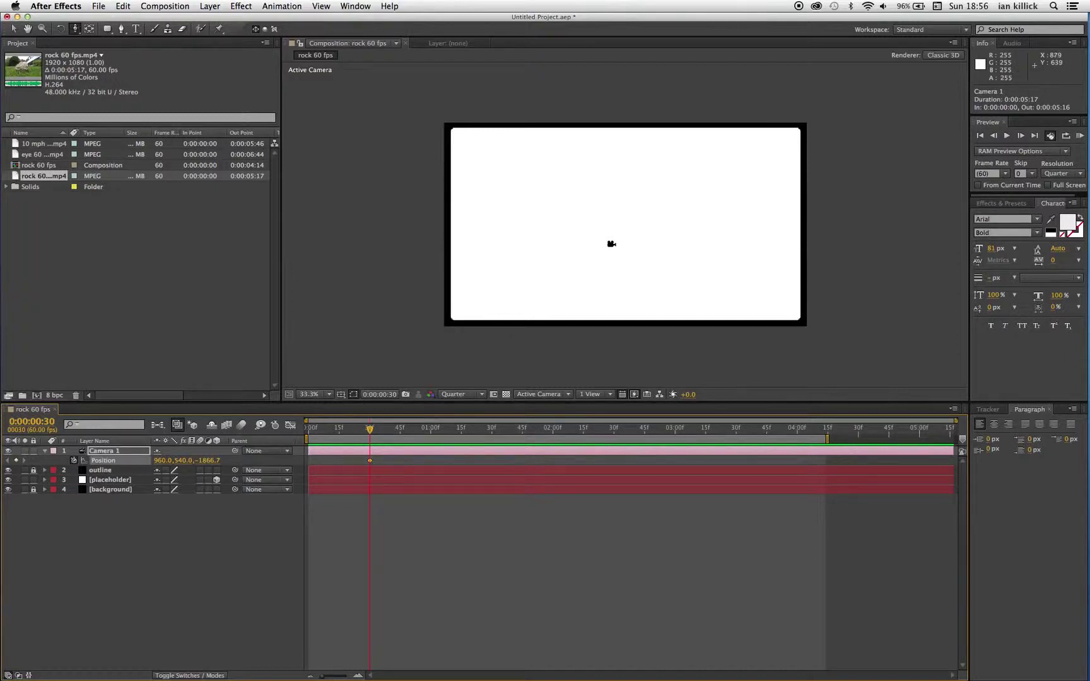
pyautogui.press('c')
pyautogui.click(625, 229)
pyautogui.moveTo(625, 229); pyautogui.dragTo(446, 220)
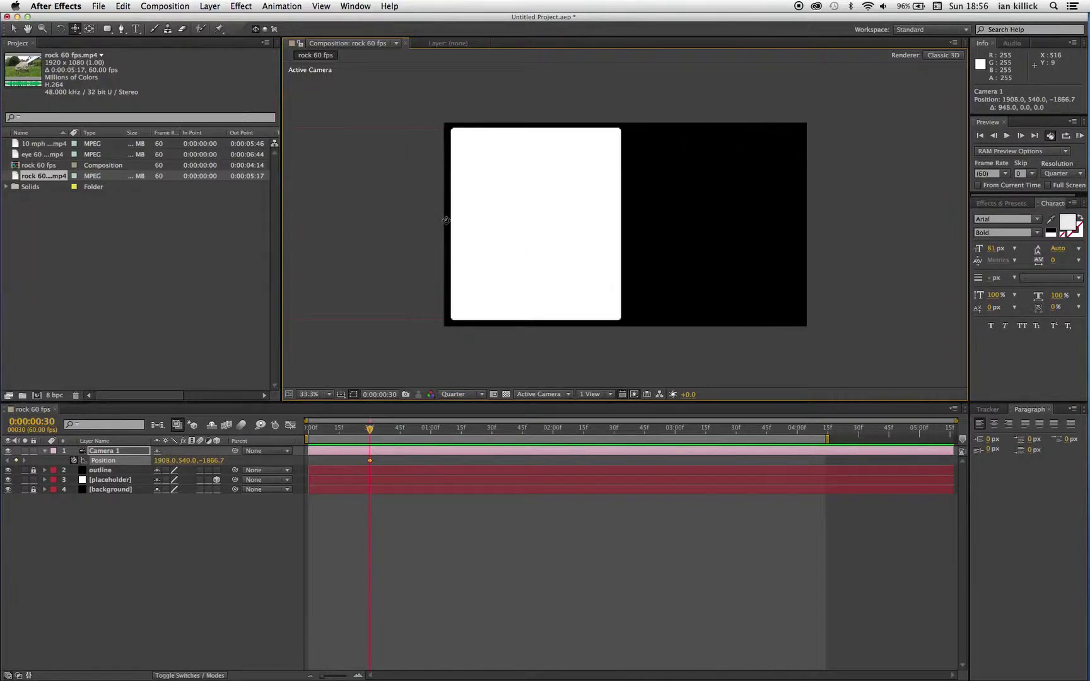
# Step: Duplicate placeholder twice, slide two copies right to X 2412.0, and begin editing their Scale
pyautogui.click(98, 481)
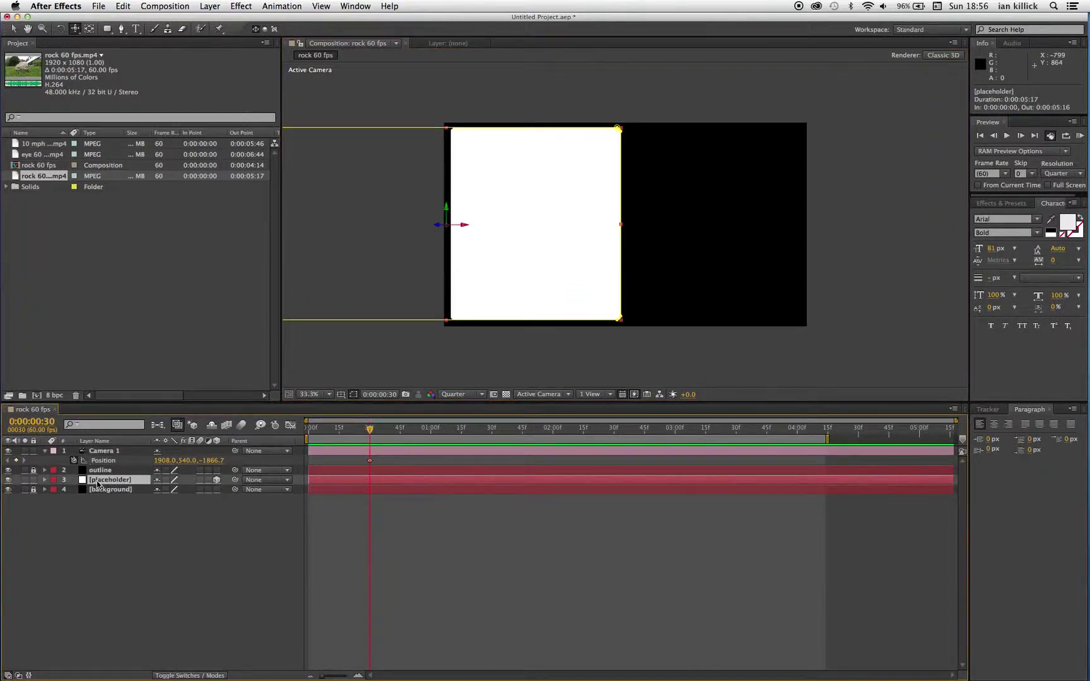
pyautogui.press('super+d')
pyautogui.press('super+d')
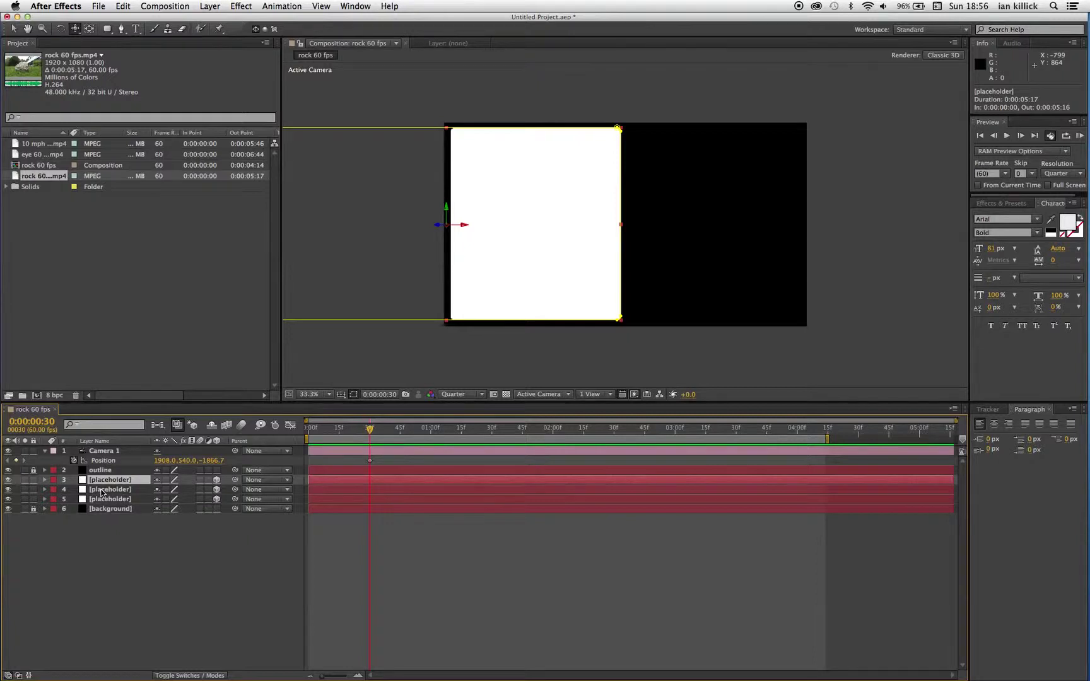
pyautogui.keyDown('shift'); pyautogui.click(101, 490); pyautogui.keyUp('shift')
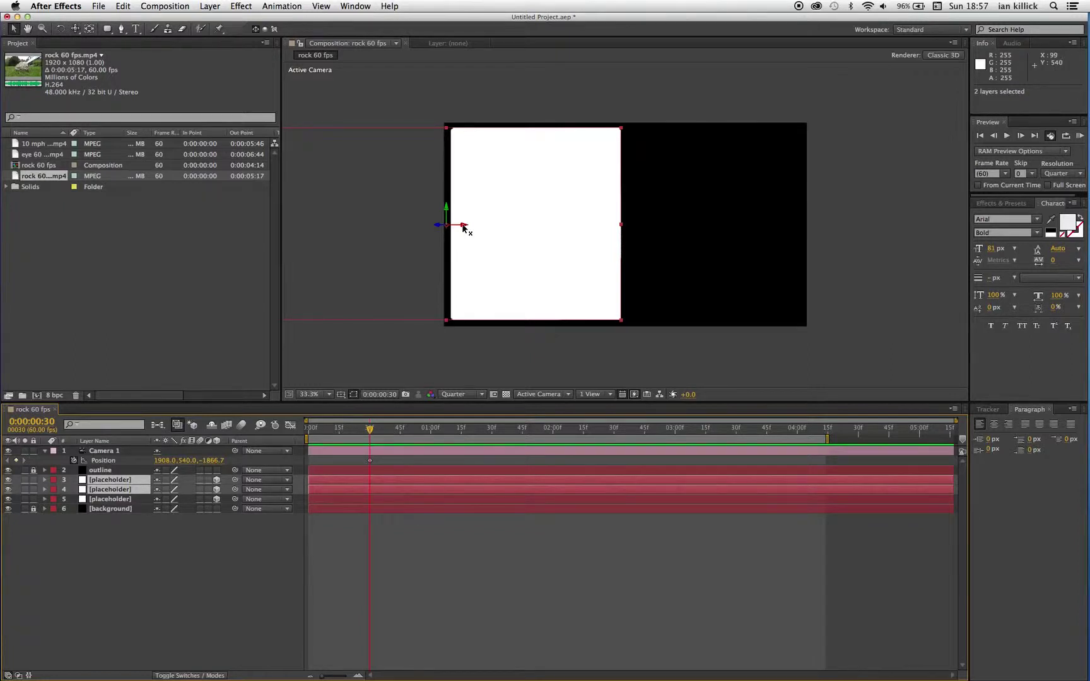
pyautogui.moveTo(464, 225); pyautogui.dragTo(738, 242)
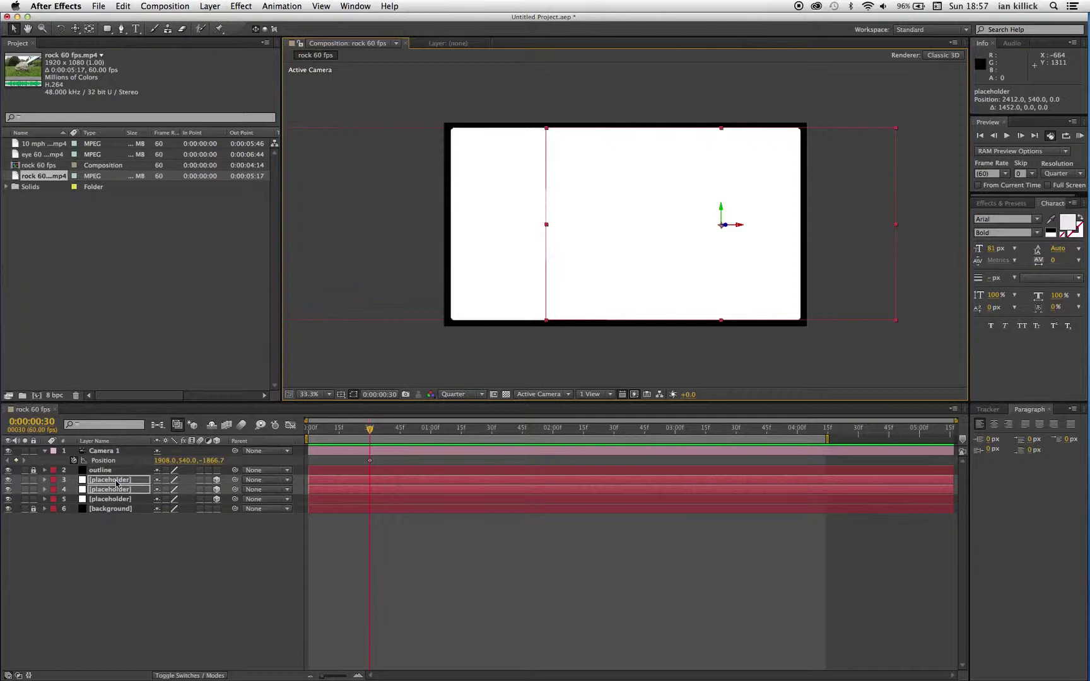
pyautogui.press('s')
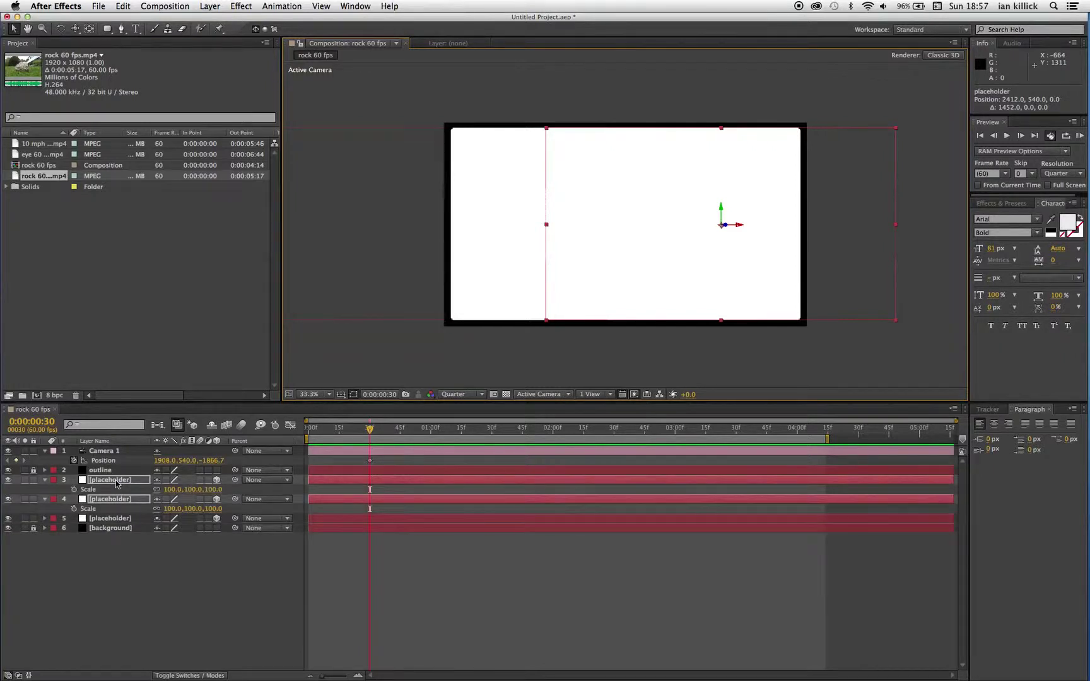
pyautogui.click(213, 489)
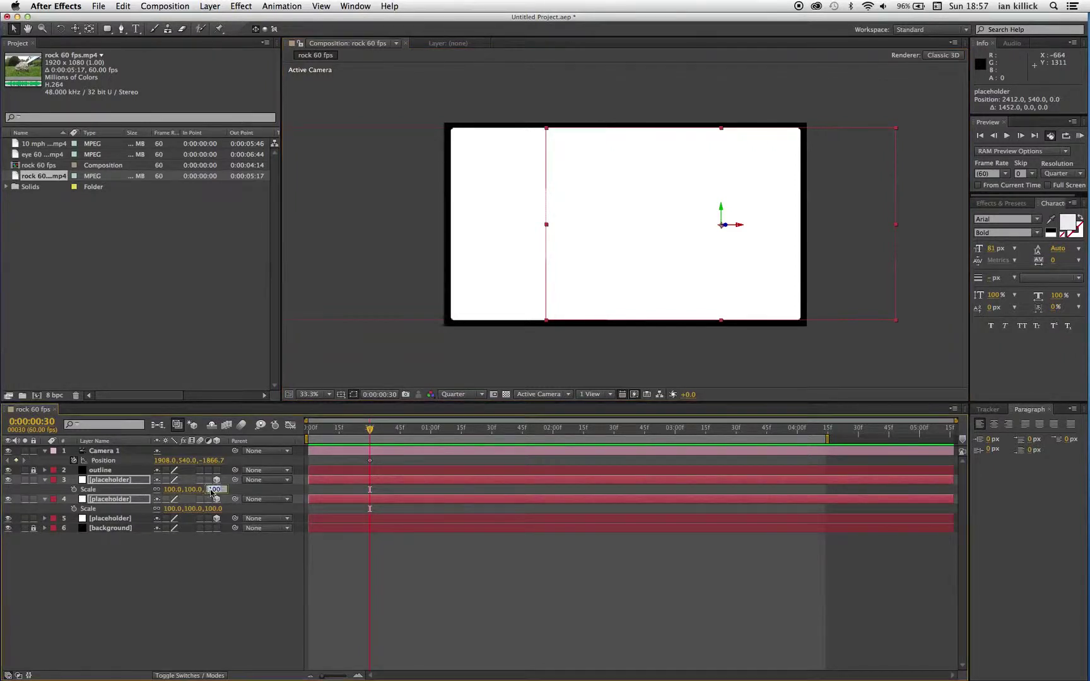
# Step: Scale both placeholder copies to 45% and move one upward and the other downward
pyautogui.write('45')
pyautogui.click(227, 574)
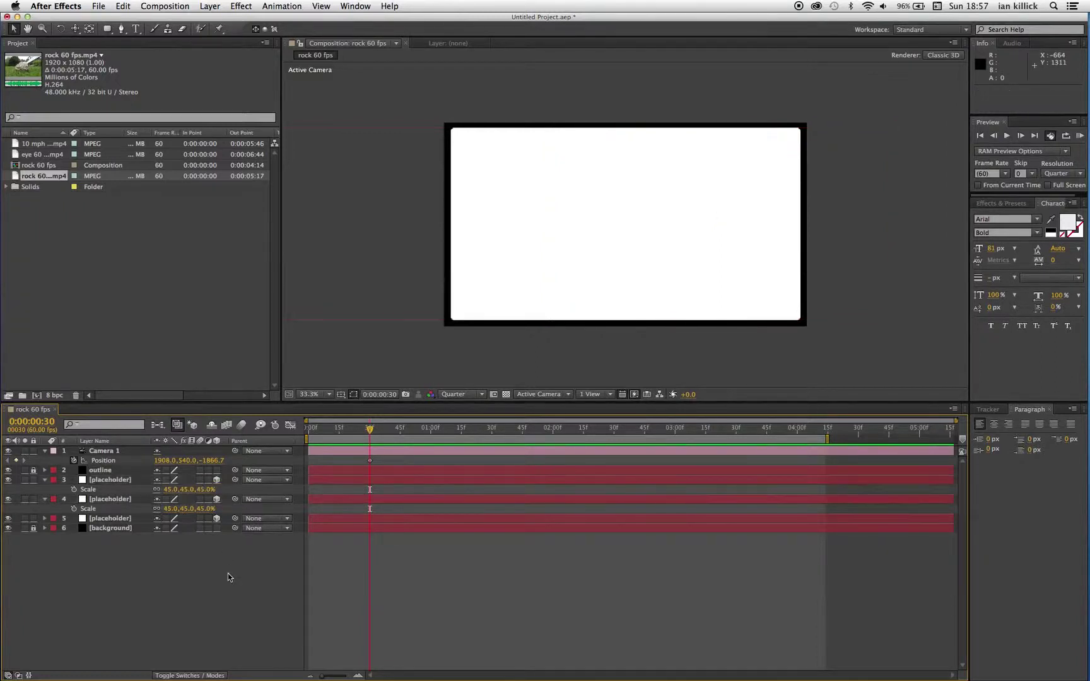
pyautogui.click(118, 481)
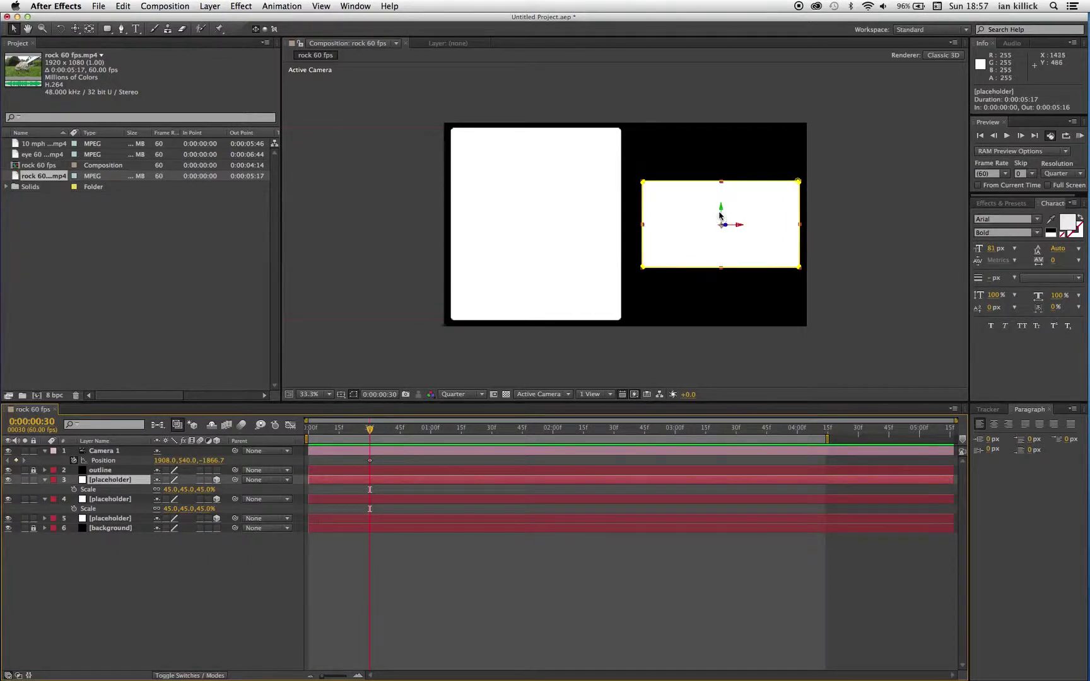
pyautogui.moveTo(722, 213); pyautogui.dragTo(717, 156)
pyautogui.click(707, 257)
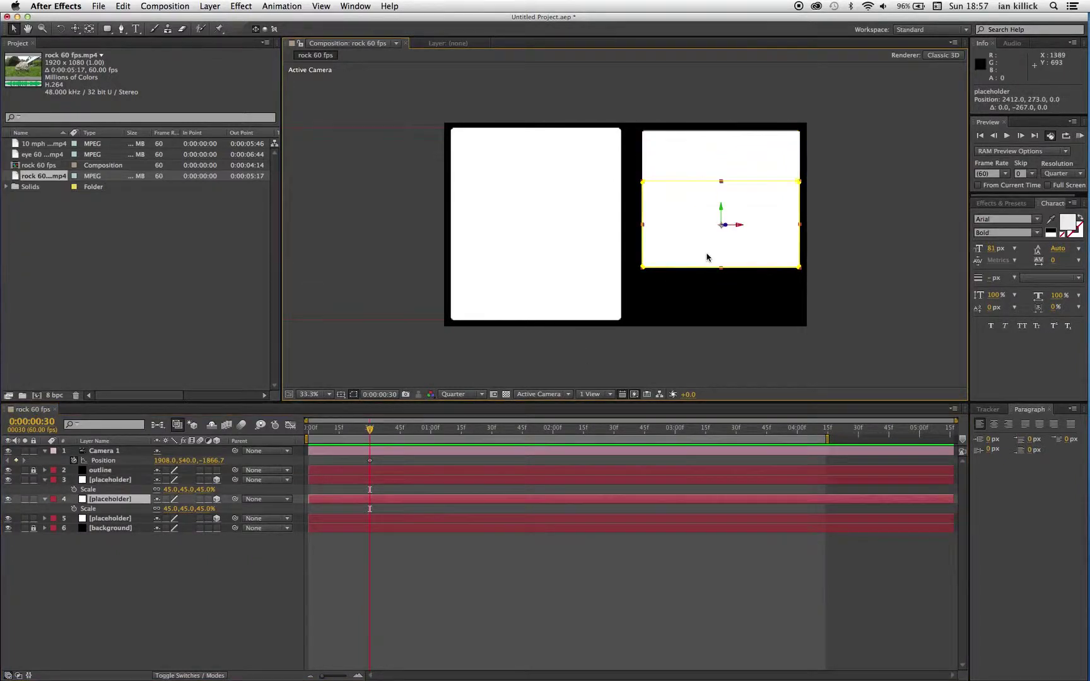
pyautogui.moveTo(722, 214); pyautogui.dragTo(721, 255)
# Step: Nudge both small panels slightly left, collapse their Scale, and move the playhead to 0:00:00:59
pyautogui.click(715, 205)
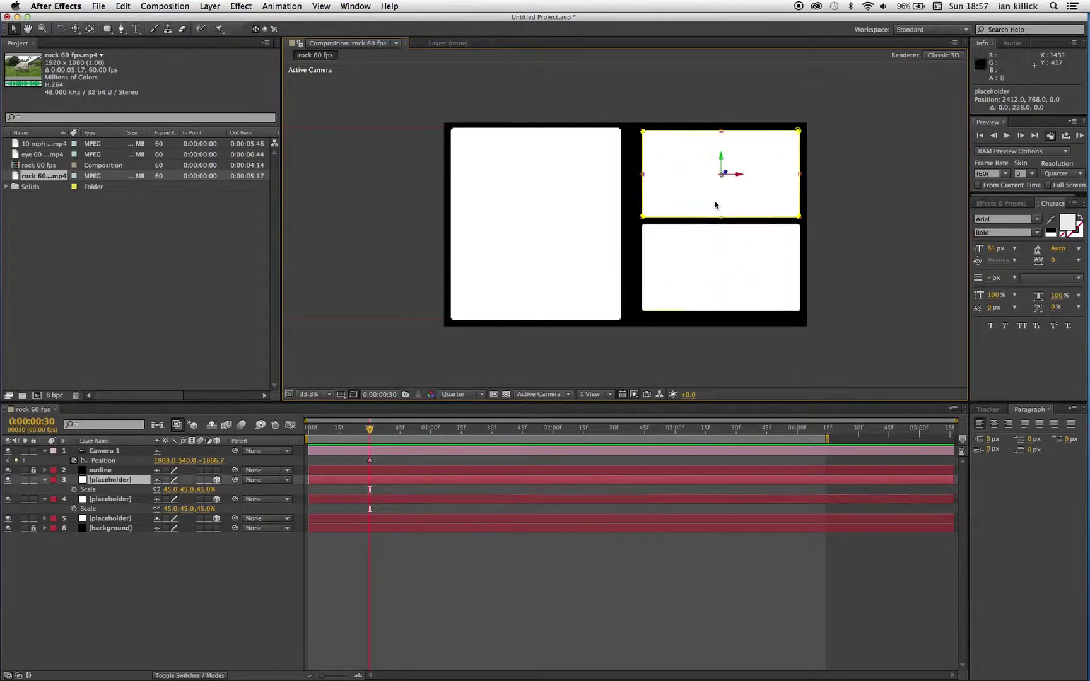
pyautogui.moveTo(740, 177); pyautogui.dragTo(735, 177)
pyautogui.click(734, 268)
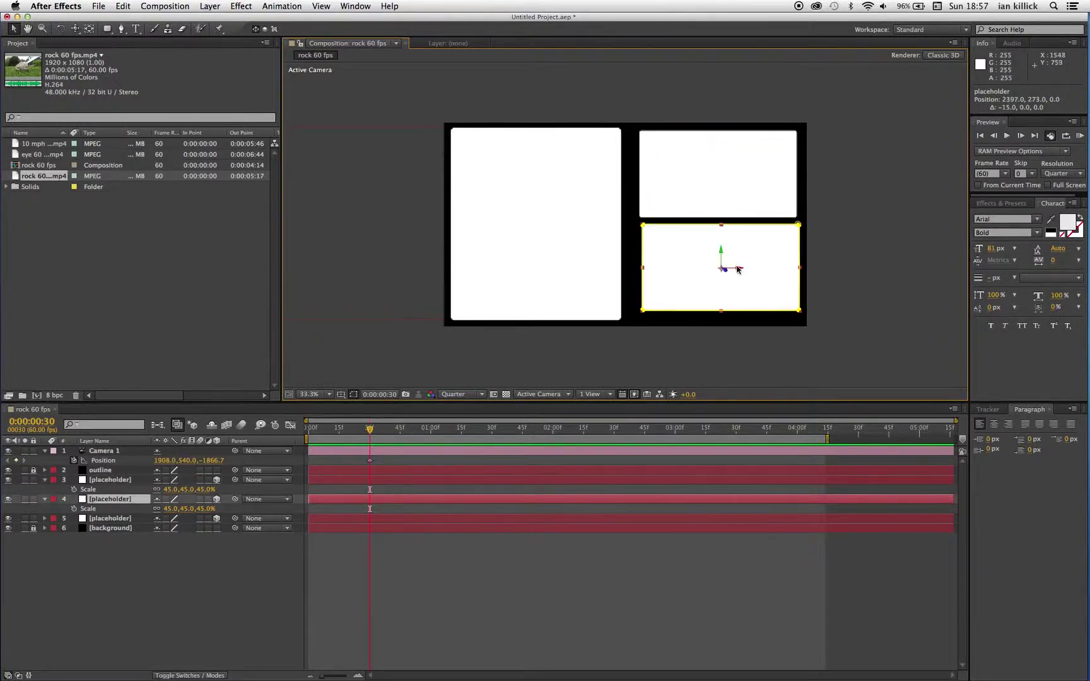
pyautogui.moveTo(742, 271); pyautogui.dragTo(719, 251)
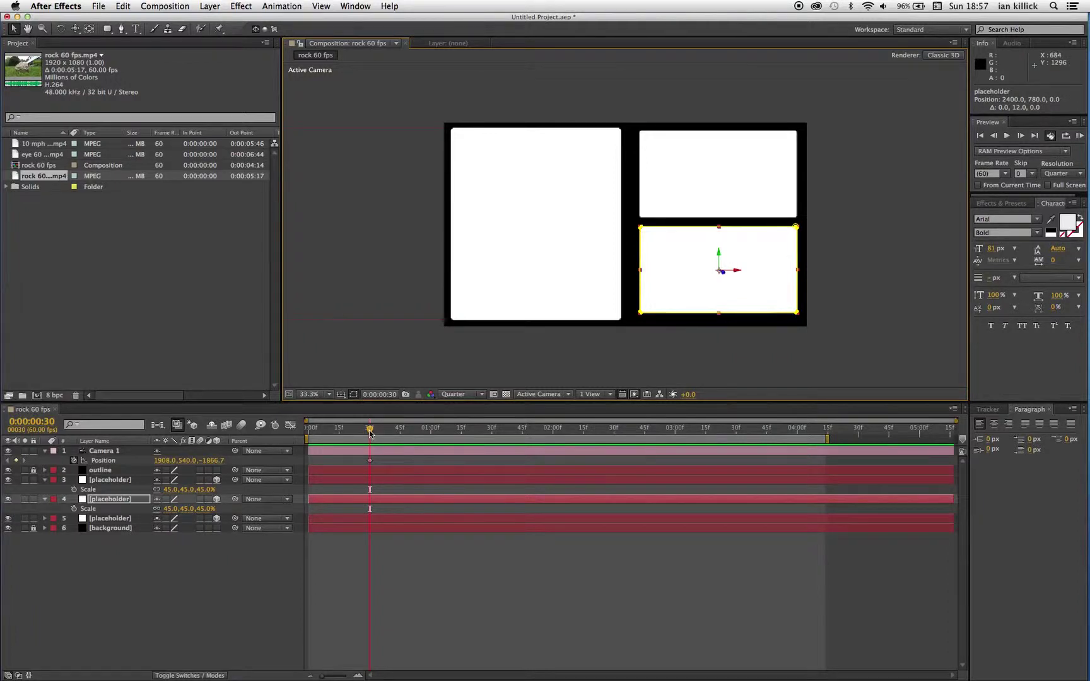
pyautogui.moveTo(370, 431)
pyautogui.mouseDown()
pyautogui.moveTo(309, 434)
pyautogui.moveTo(369, 440)
pyautogui.mouseUp()
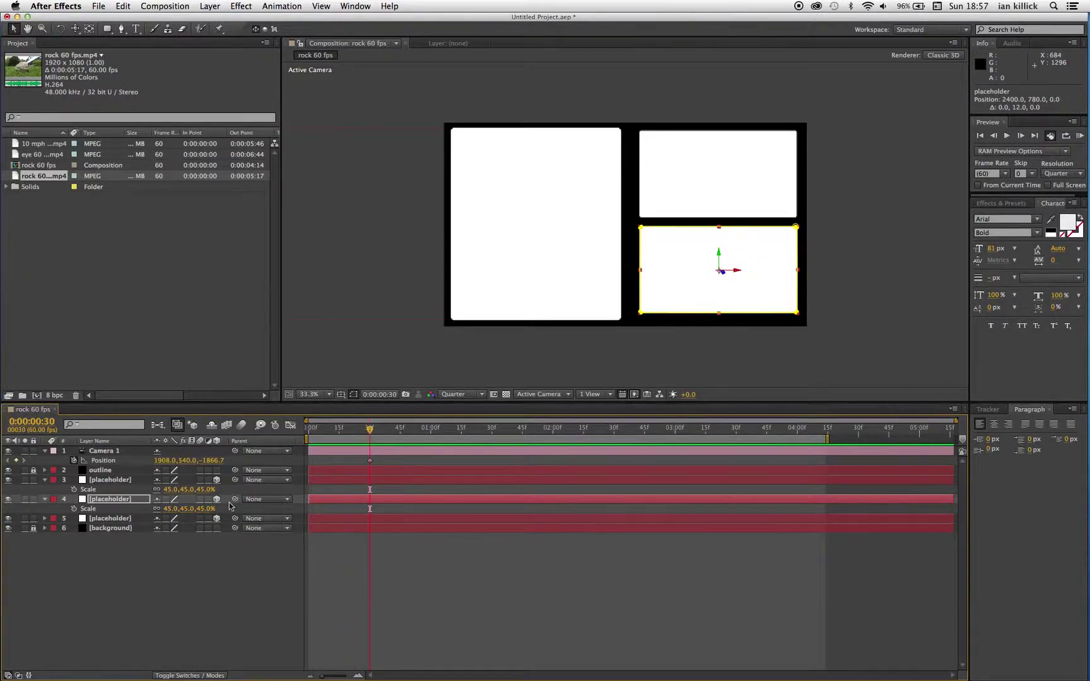
pyautogui.click(44, 480)
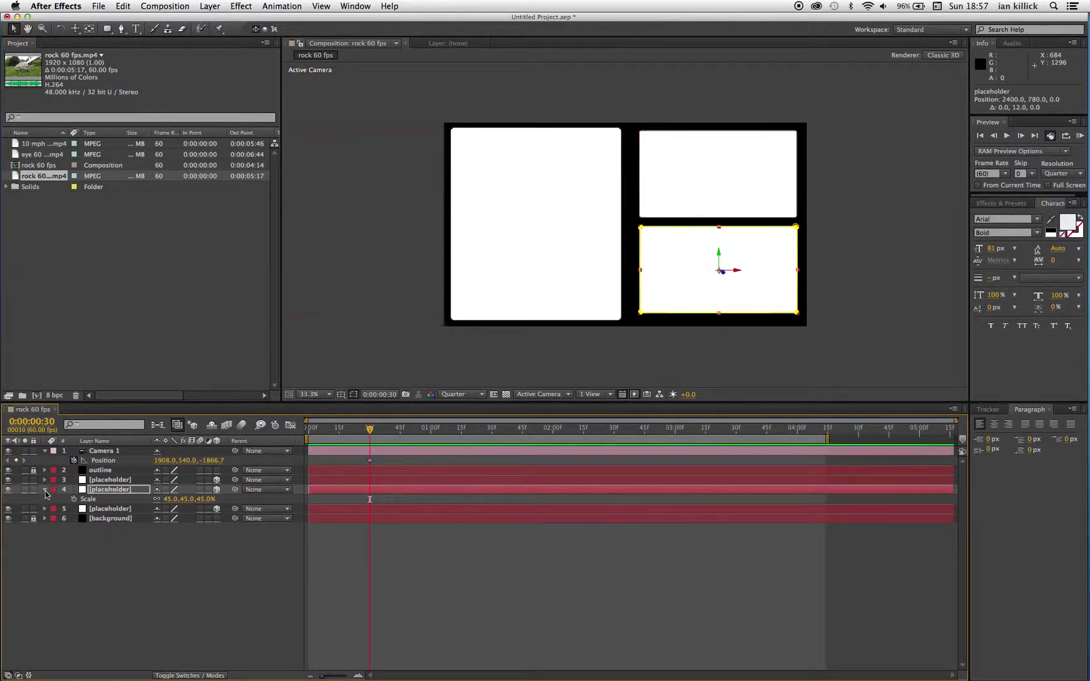
pyautogui.click(45, 491)
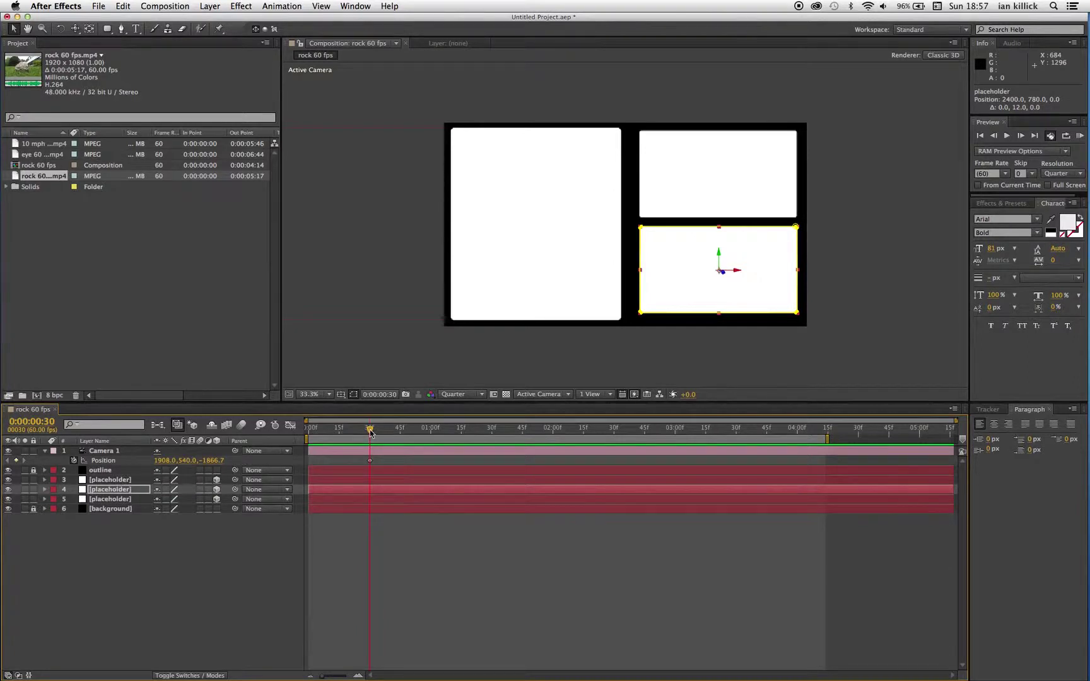
pyautogui.moveTo(371, 431); pyautogui.dragTo(428, 433)
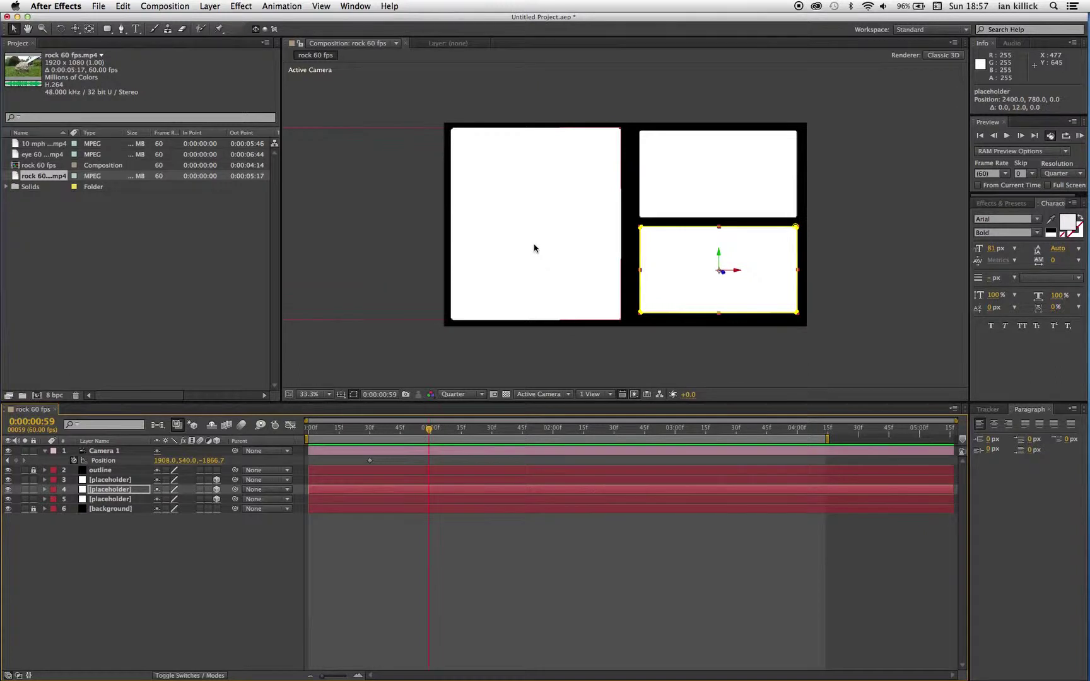
# Step: Track Camera 1 back to Position 957.0, 540.0, -1866.7, then scrub to preview the pan
pyautogui.press('c')
pyautogui.click(531, 235)
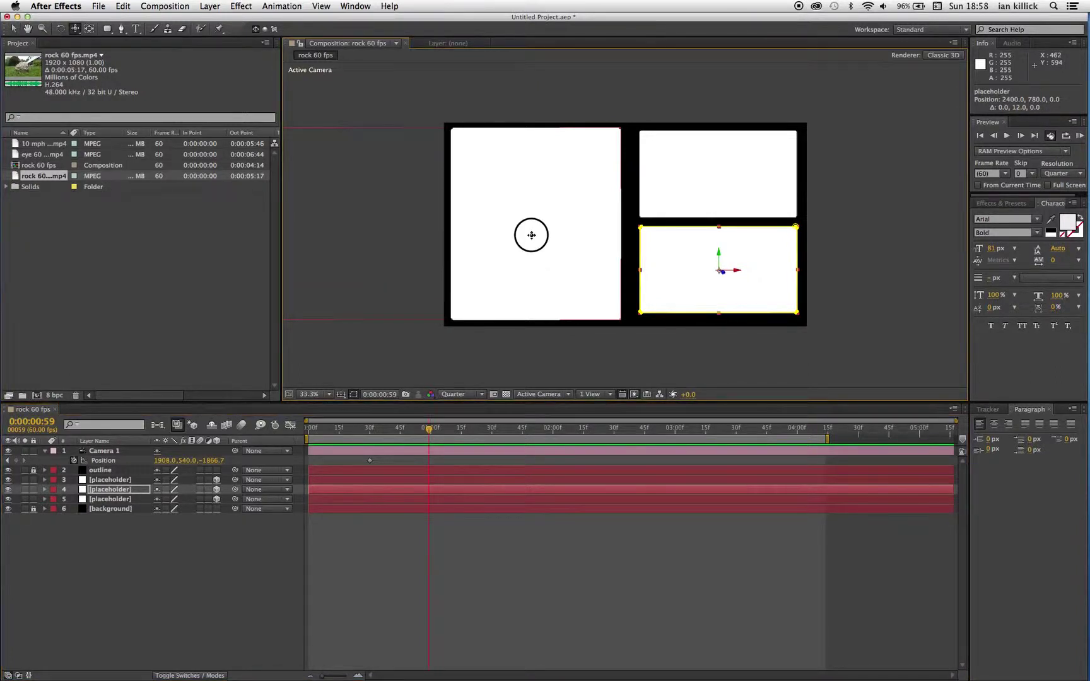
pyautogui.moveTo(532, 235); pyautogui.dragTo(711, 233)
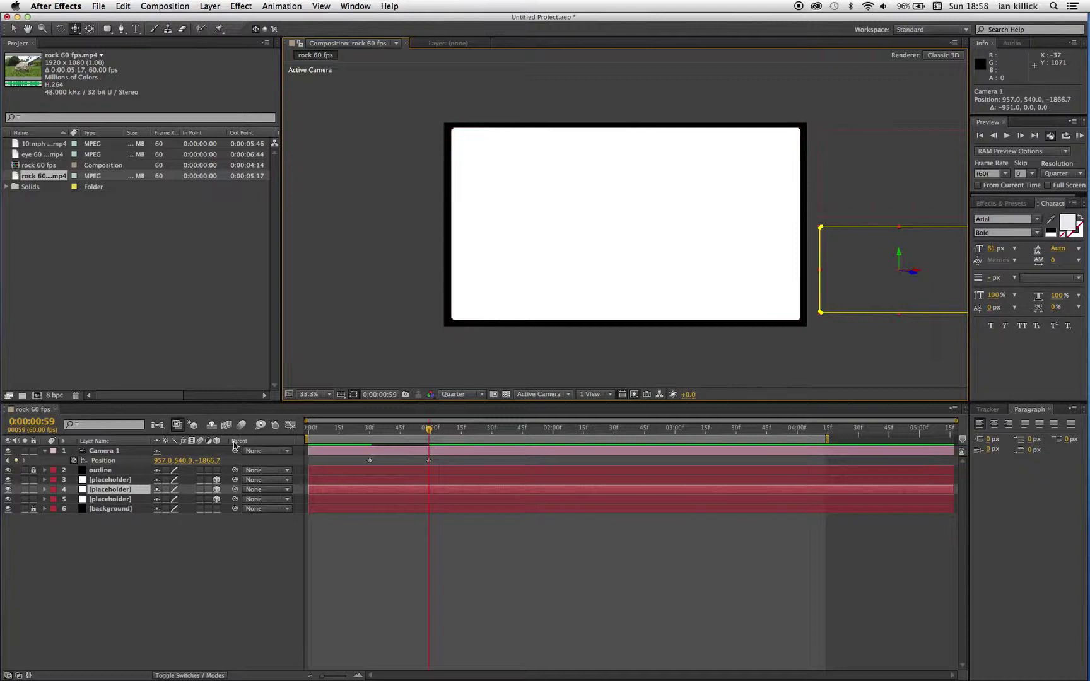
pyautogui.moveTo(331, 431); pyautogui.dragTo(305, 433)
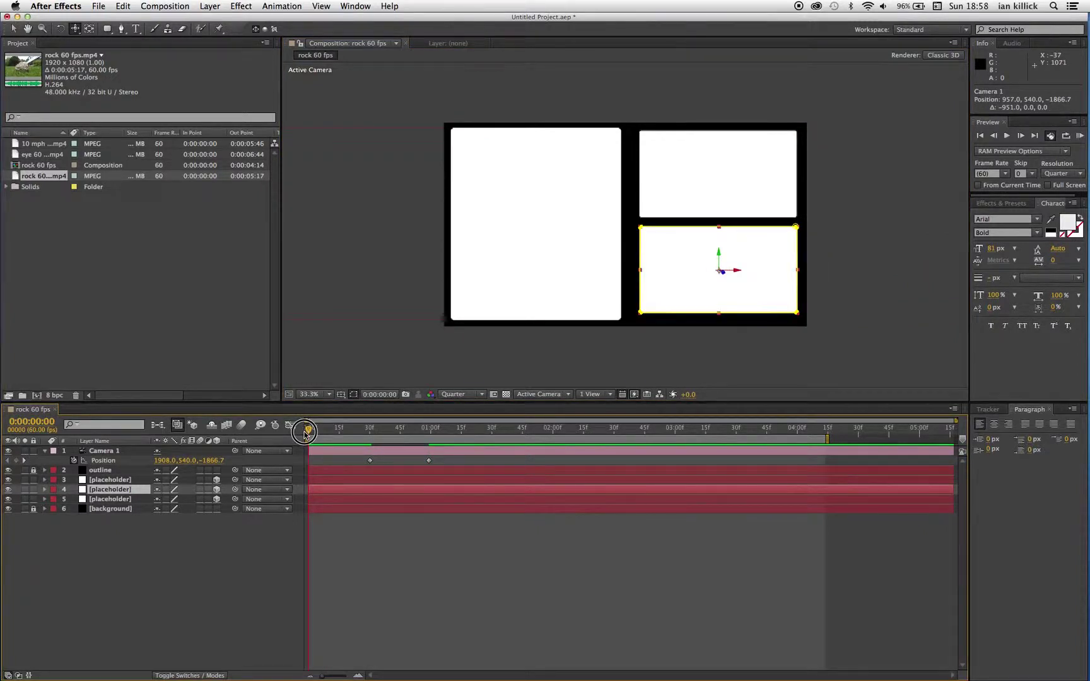
pyautogui.moveTo(305, 434); pyautogui.dragTo(491, 438)
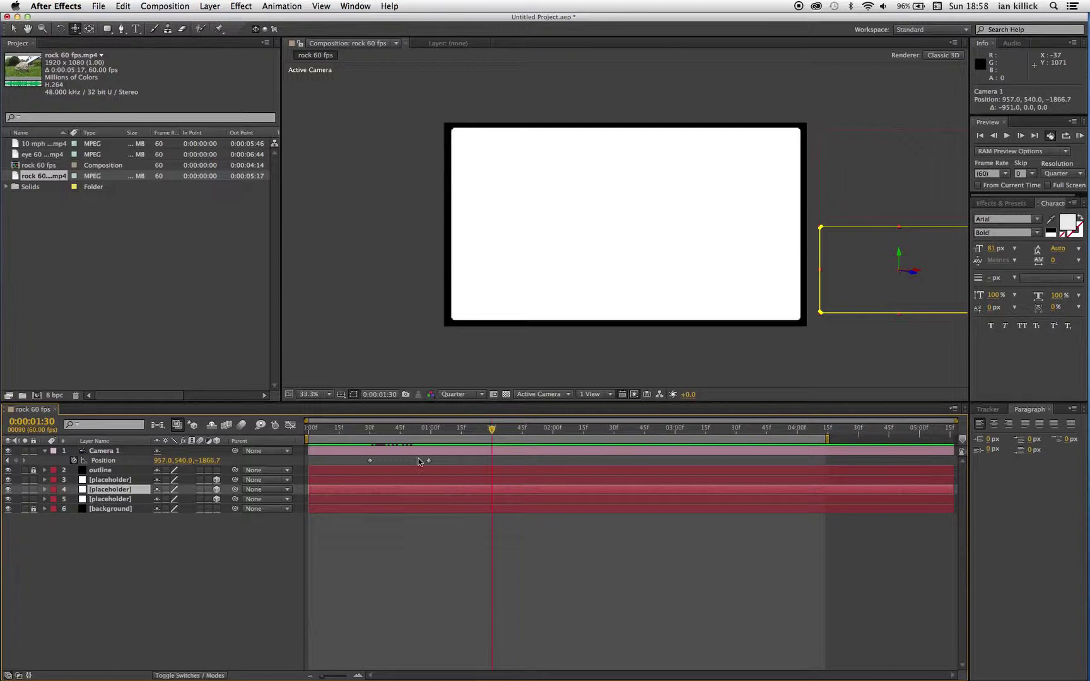
# Step: Copy the 0:00:00:59 camera Position keyframe and paste it at 0:00:01:30 to hold
pyautogui.click(428, 460)
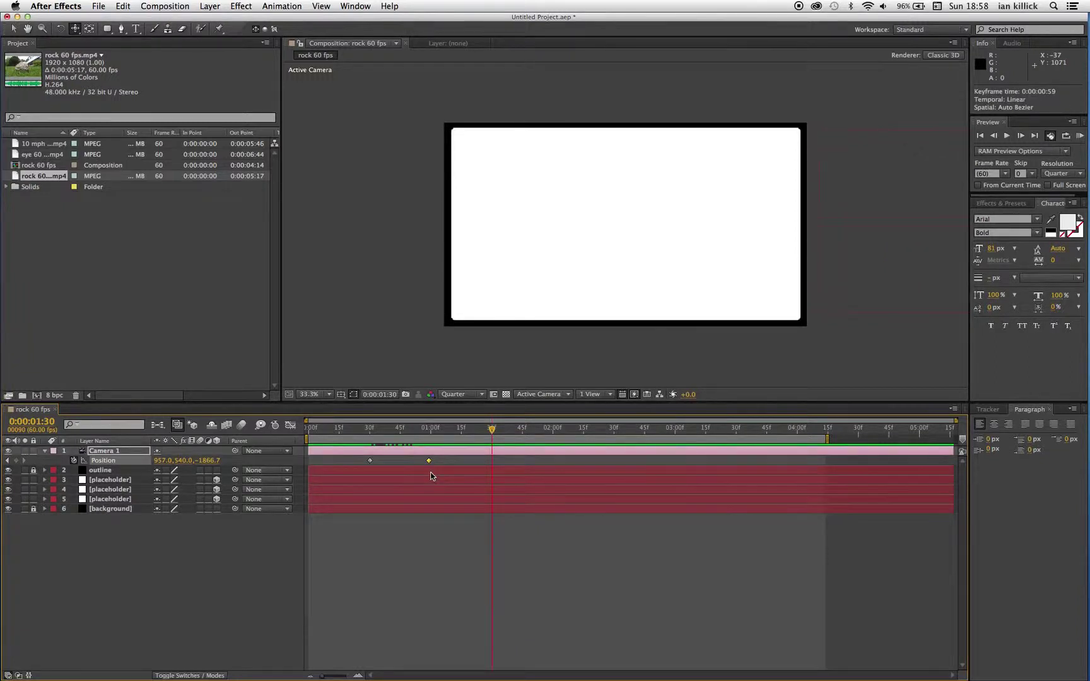
pyautogui.press('super+c')
pyautogui.press('super+v')
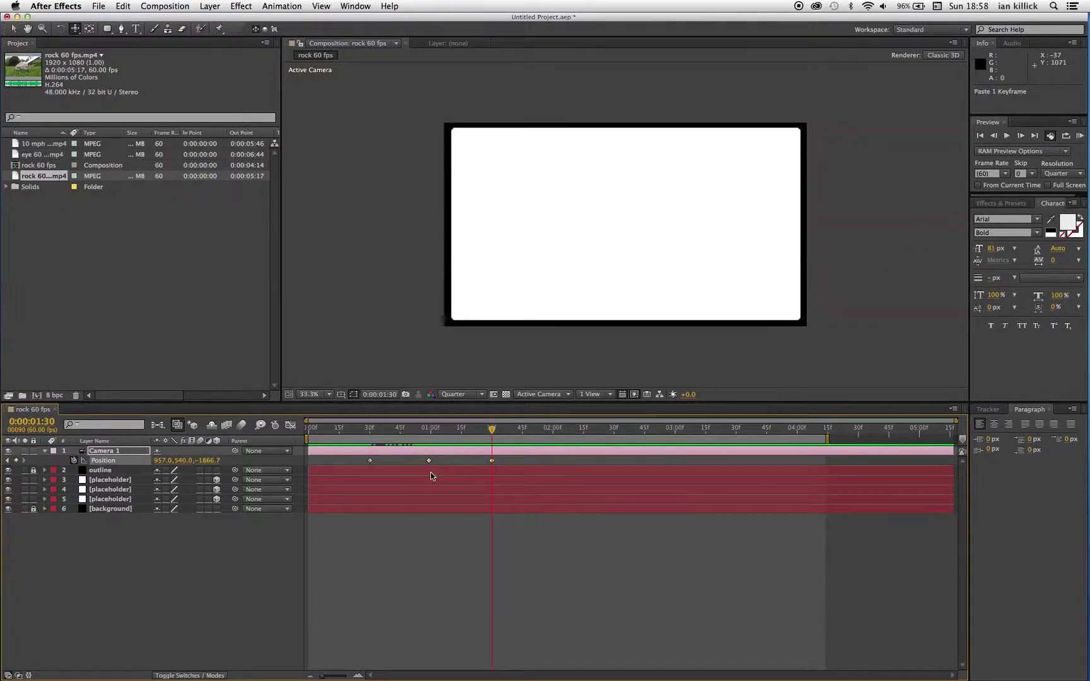
# Step: At 0:00:02:00, track the camera right to Position 2346.0, 540.0, -1866.7
pyautogui.moveTo(423, 432); pyautogui.dragTo(553, 439)
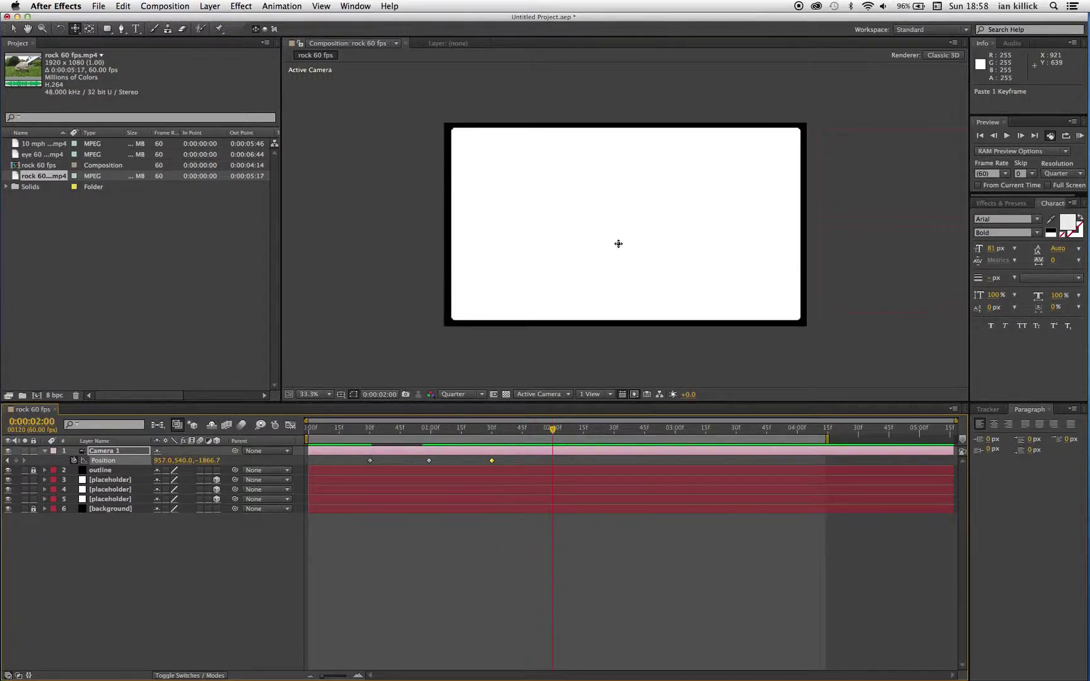
pyautogui.press('c')
pyautogui.click(630, 225)
pyautogui.moveTo(629, 224); pyautogui.dragTo(368, 234)
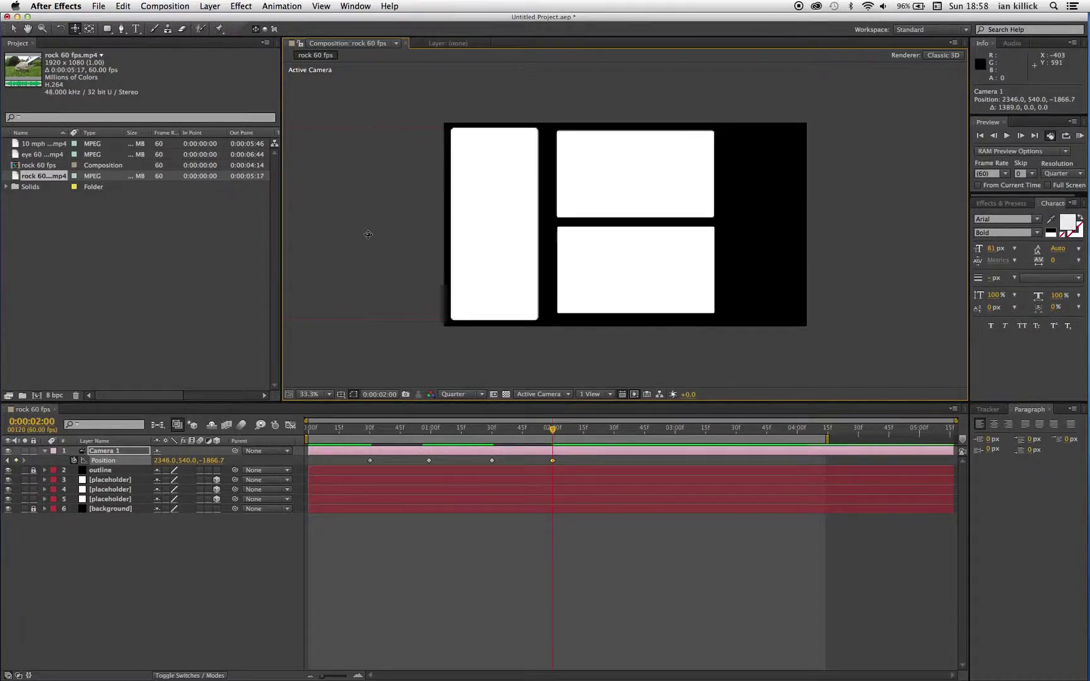
pyautogui.moveTo(409, 433); pyautogui.dragTo(613, 466)
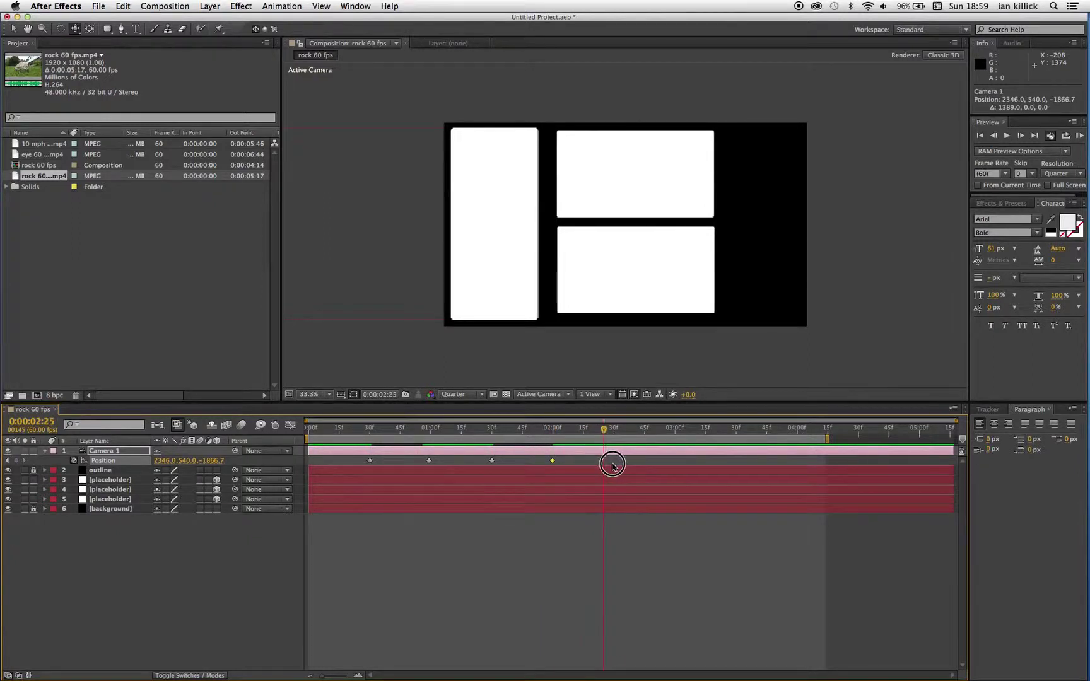
# Step: Key the camera at 0:00:02:59, pushed in to 2398.1, 774.5, -810.7, filling the view with one panel
pyautogui.click(553, 463)
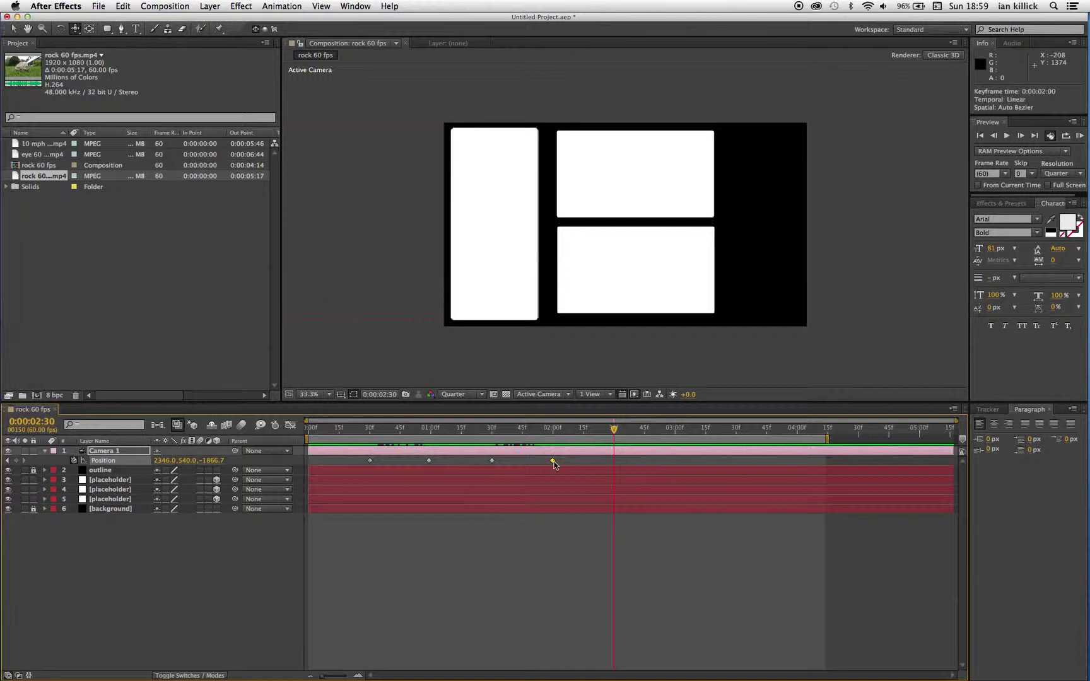
pyautogui.press('super+c')
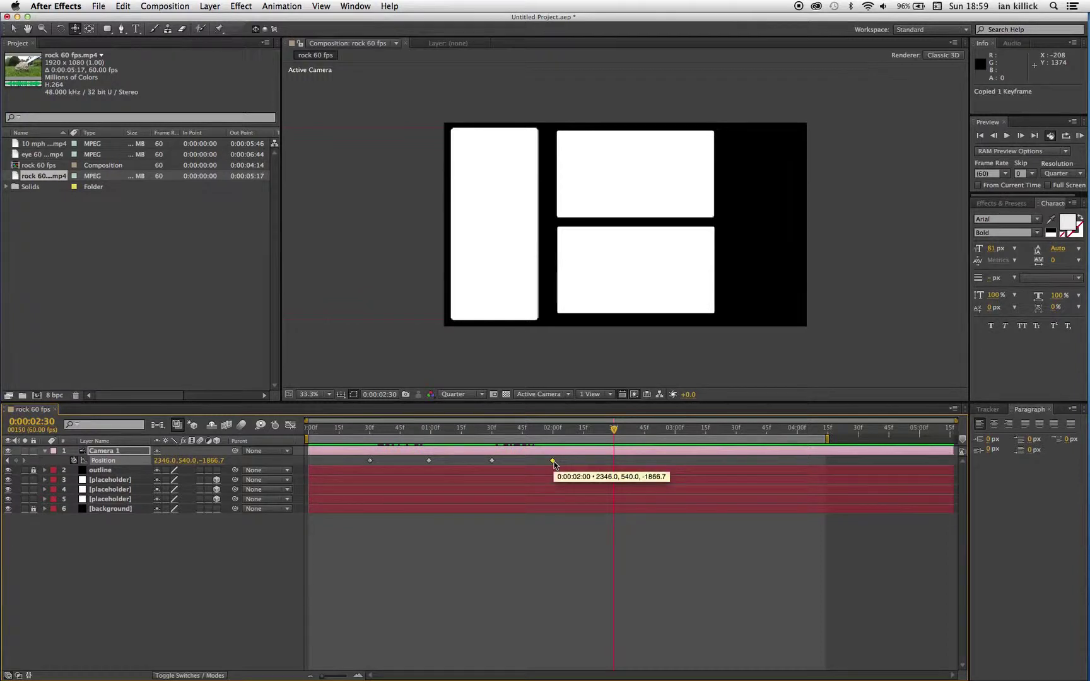
pyautogui.moveTo(543, 432); pyautogui.dragTo(673, 445)
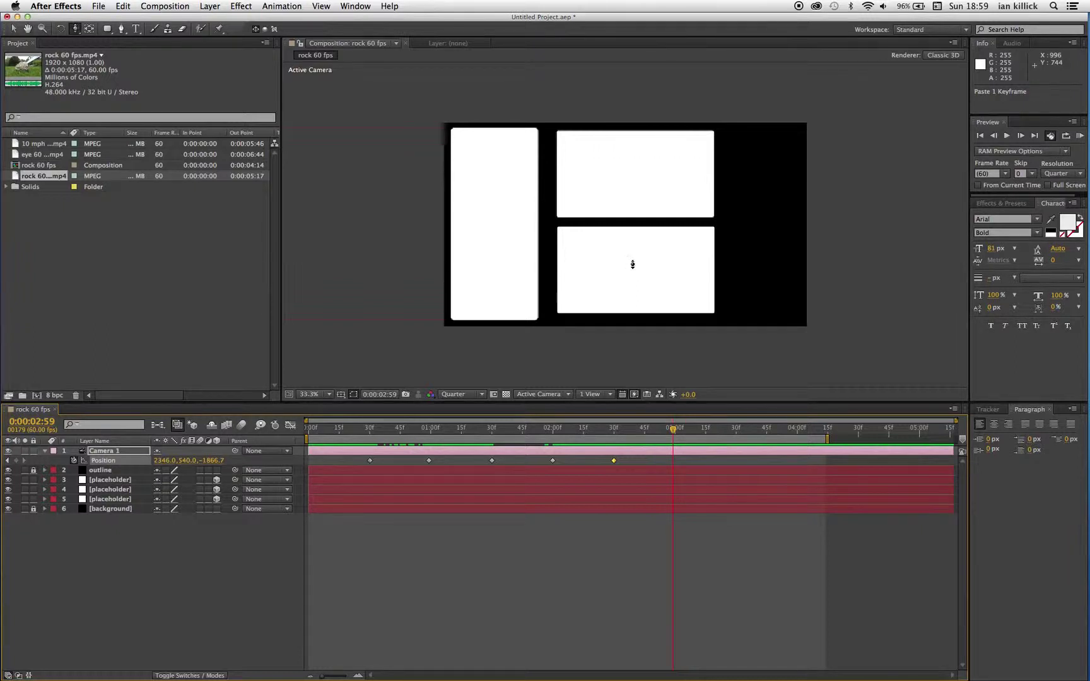
pyautogui.moveTo(631, 242); pyautogui.dragTo(635, 146)
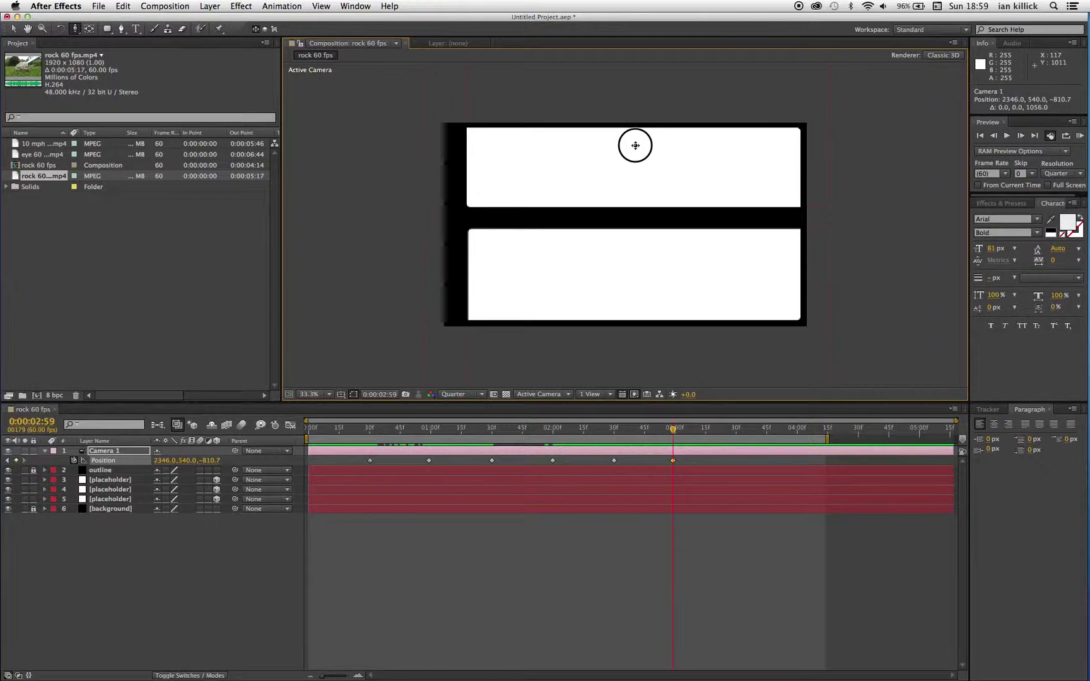
pyautogui.press('c')
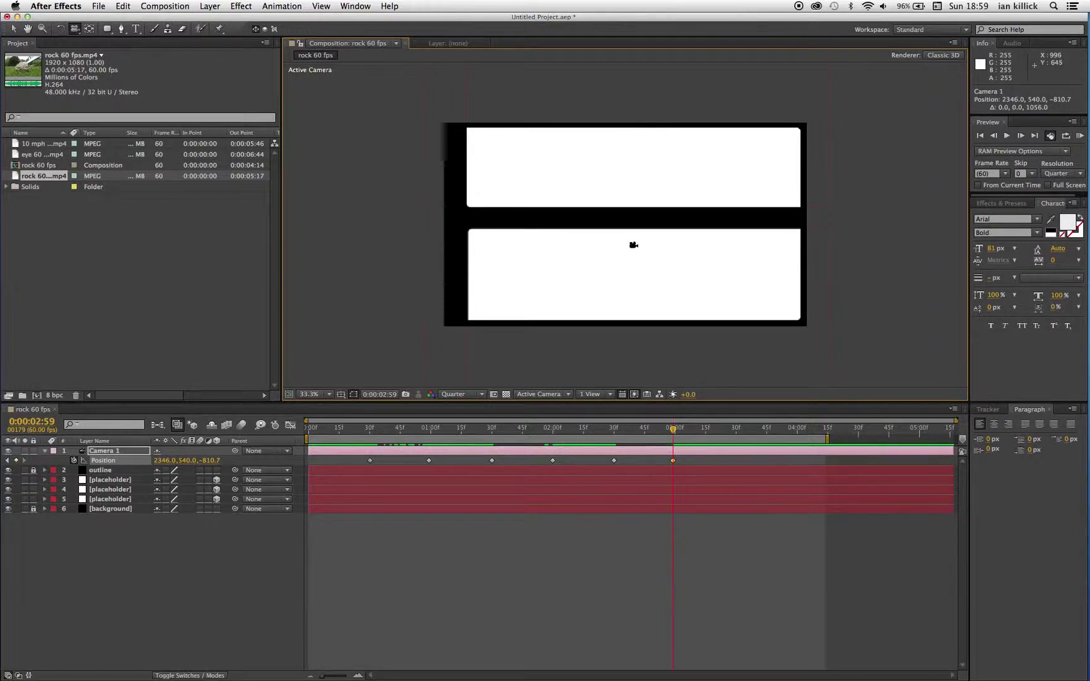
pyautogui.press('c')
pyautogui.moveTo(633, 245); pyautogui.dragTo(611, 247)
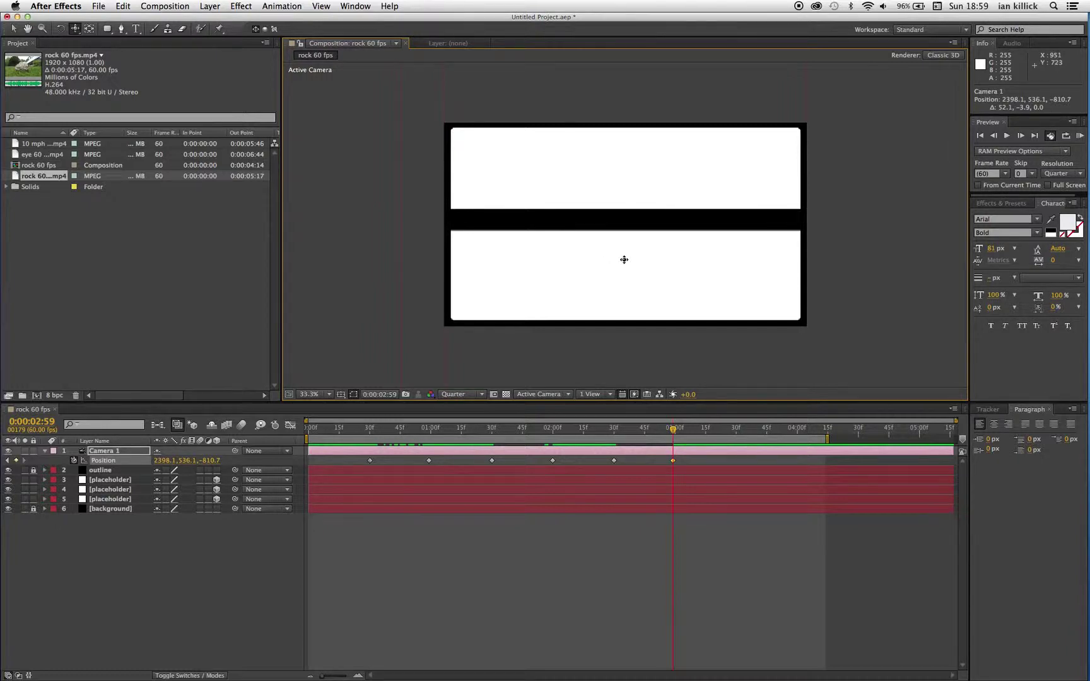
pyautogui.moveTo(624, 260); pyautogui.dragTo(616, 156)
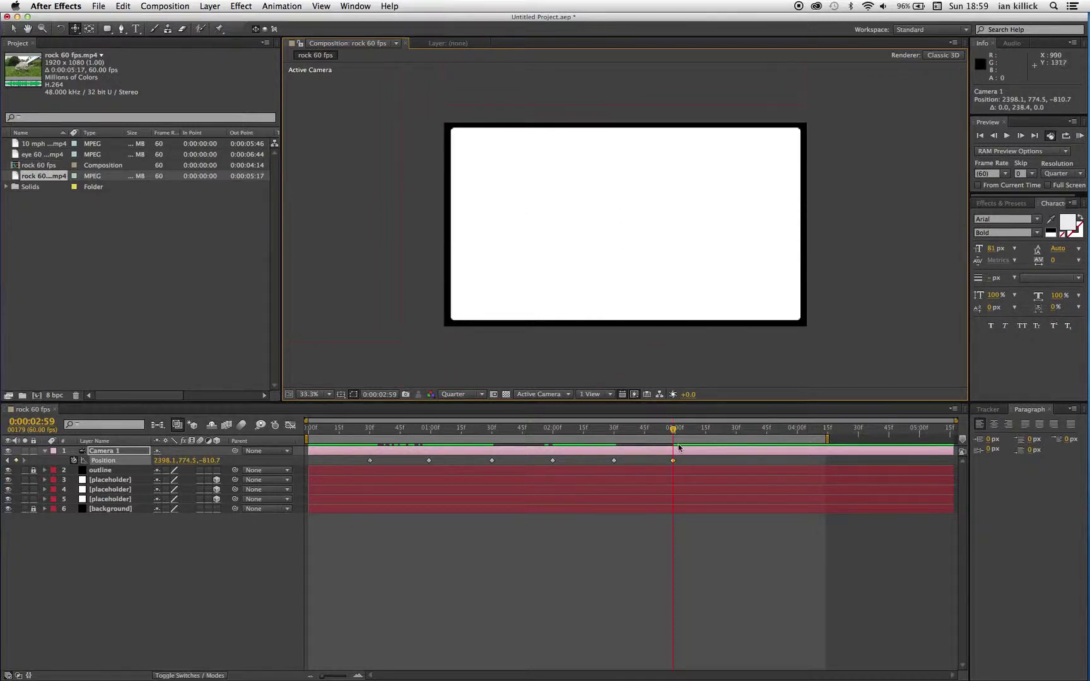
pyautogui.moveTo(674, 431); pyautogui.dragTo(737, 457)
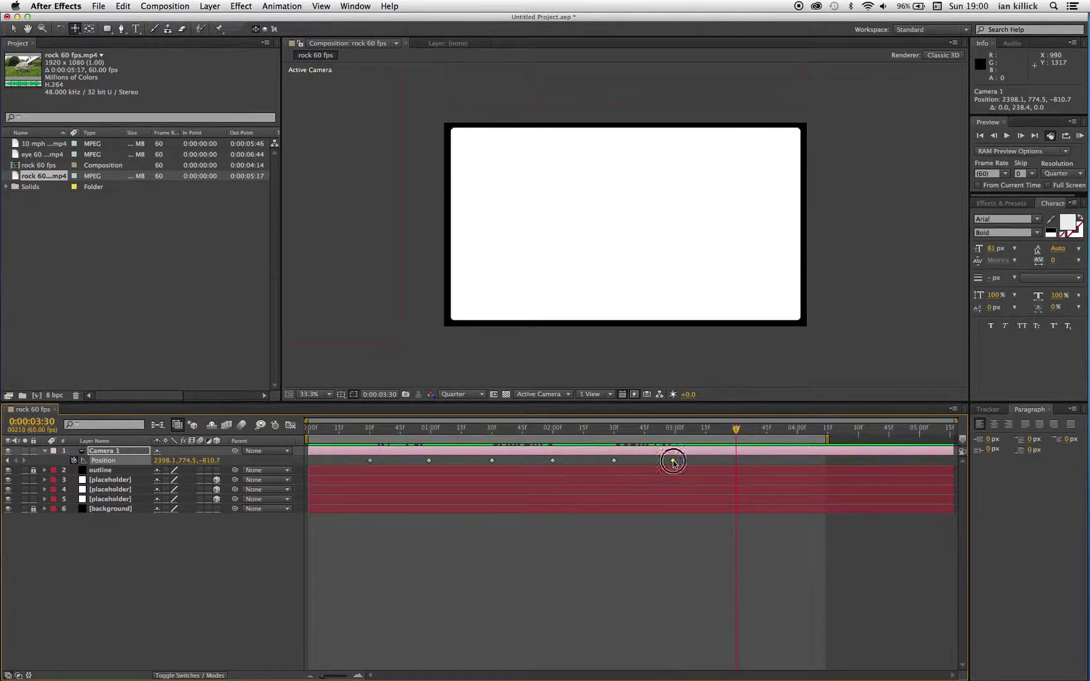
# Step: Hold the framing, then key the camera at 0:00:03:59 panned up to 2398.1, 276.8, -810.7
pyautogui.hotkey('ctrl', 'c')
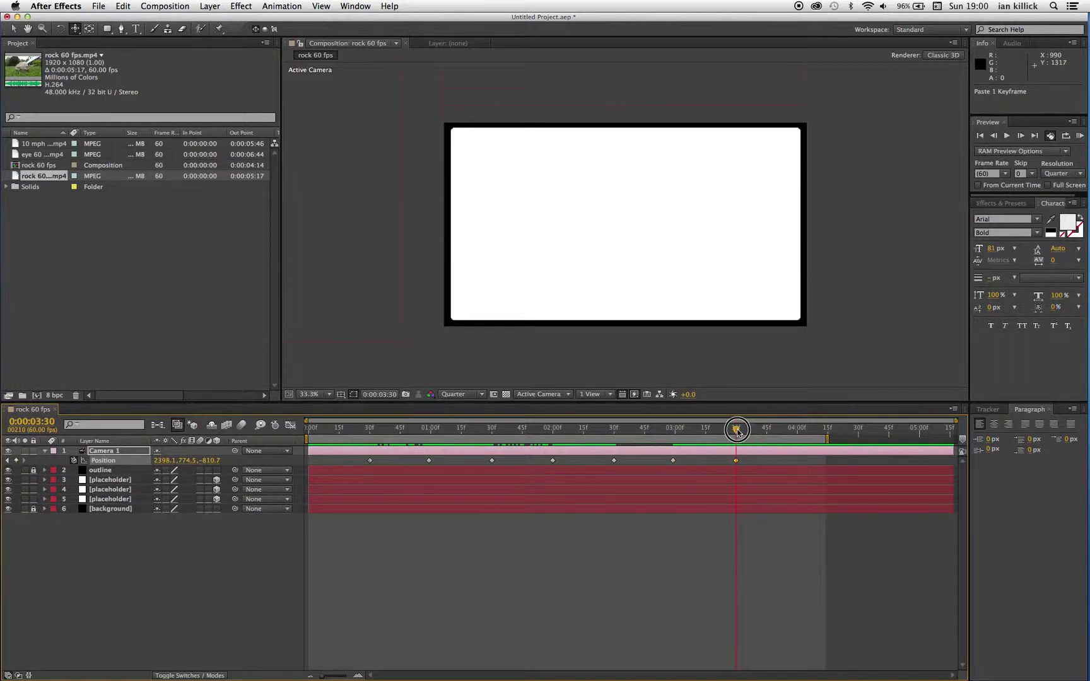
pyautogui.moveTo(736, 429); pyautogui.dragTo(795, 435)
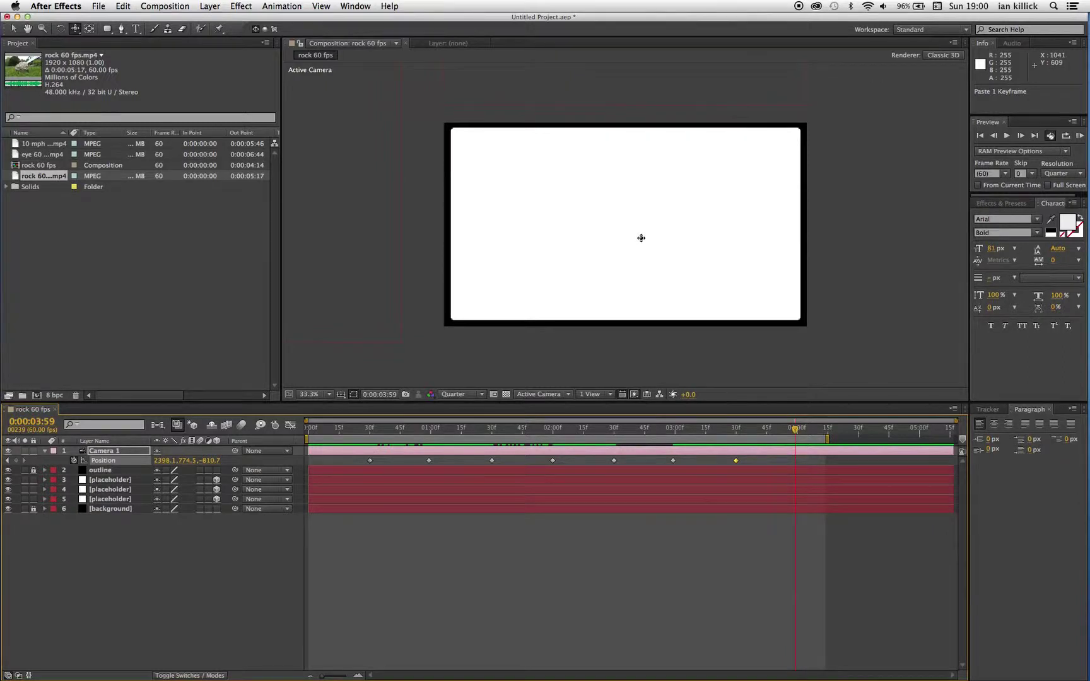
pyautogui.moveTo(638, 236); pyautogui.dragTo(649, 452)
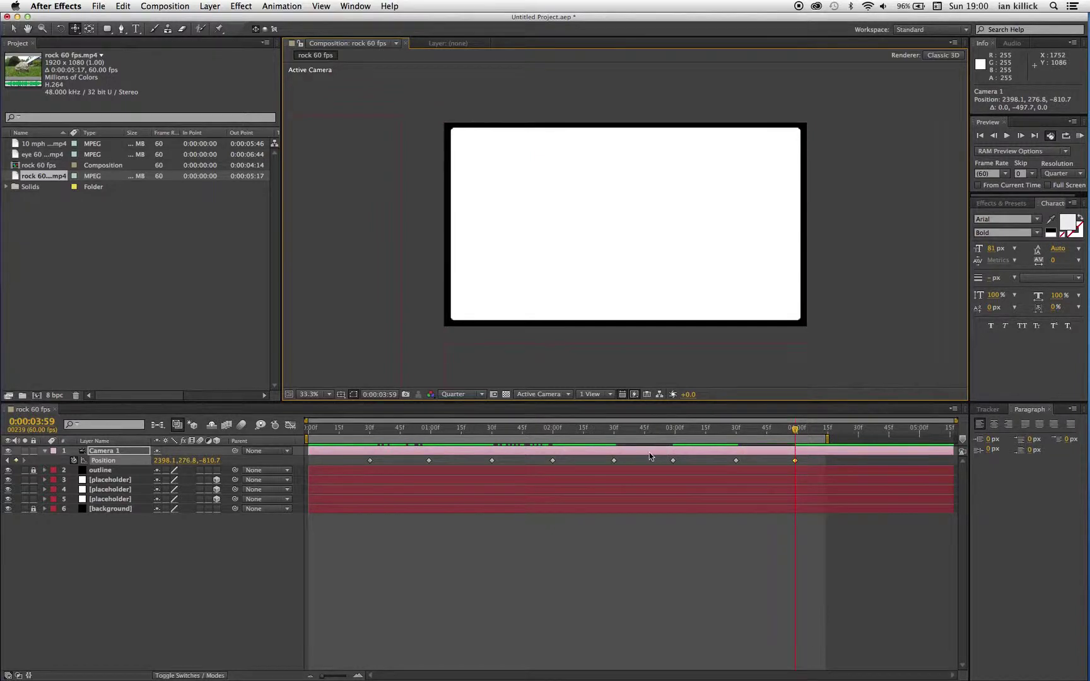
pyautogui.click(793, 429)
pyautogui.moveTo(793, 429); pyautogui.dragTo(299, 446)
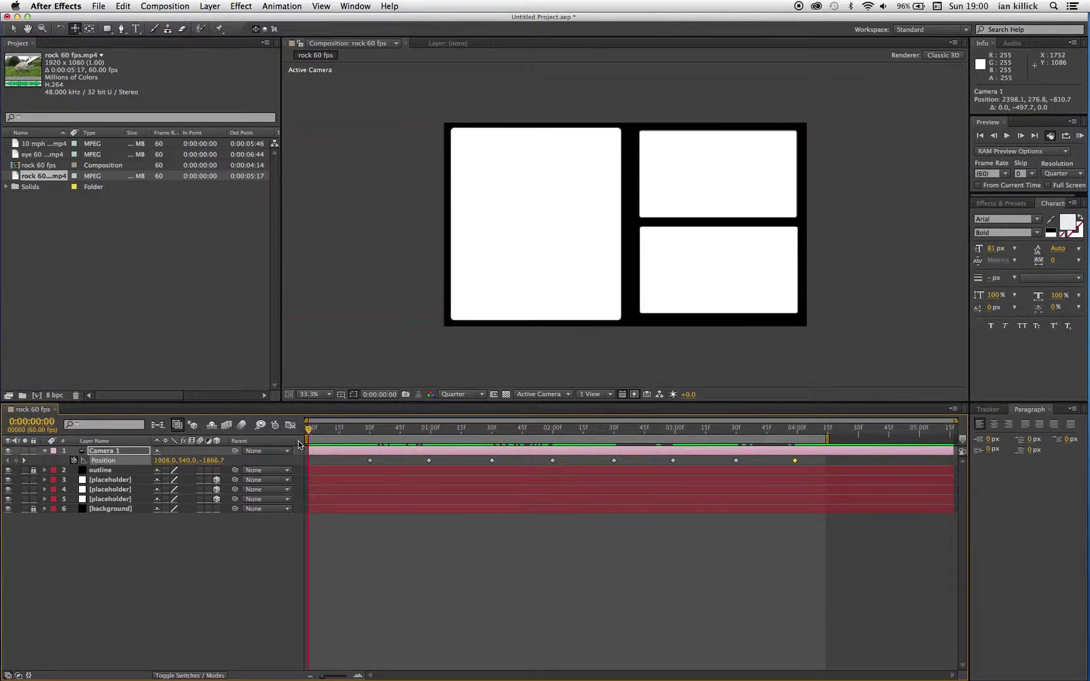
# Step: Run a RAM Preview of Camera 1's eight-keyframe pan and push-in across the white panels
pyautogui.click(1082, 140)
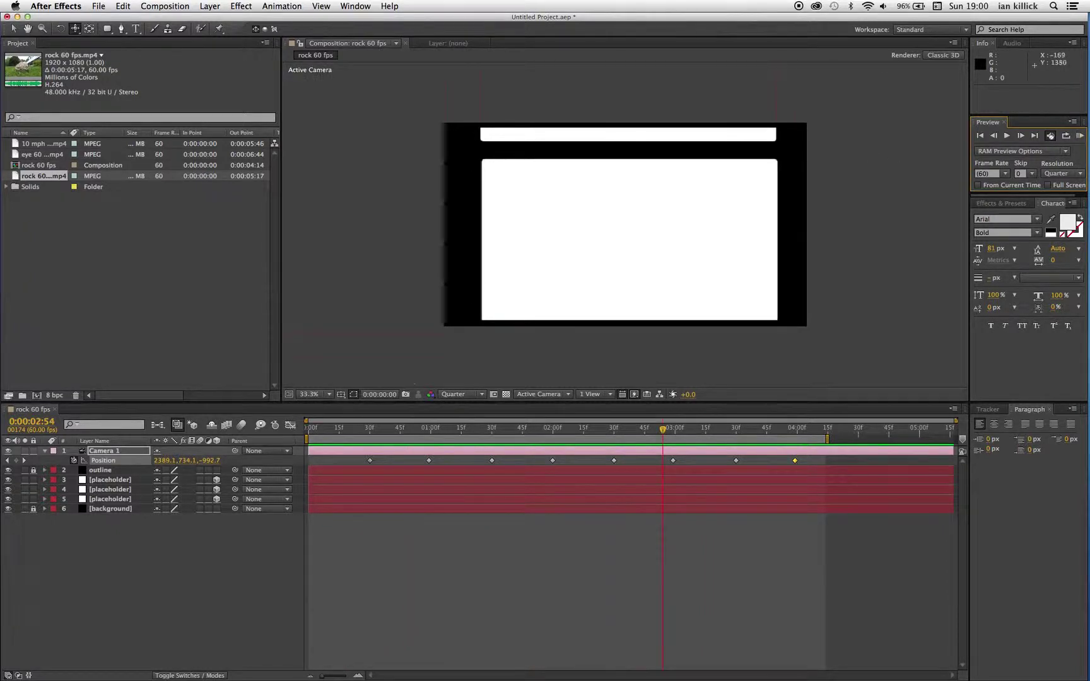
# Step: Swap the tall left placeholder layer for 10 mph 60 fps.mp4, undoing a misplaced first attempt
pyautogui.click(365, 433)
pyautogui.moveTo(366, 433); pyautogui.dragTo(373, 435)
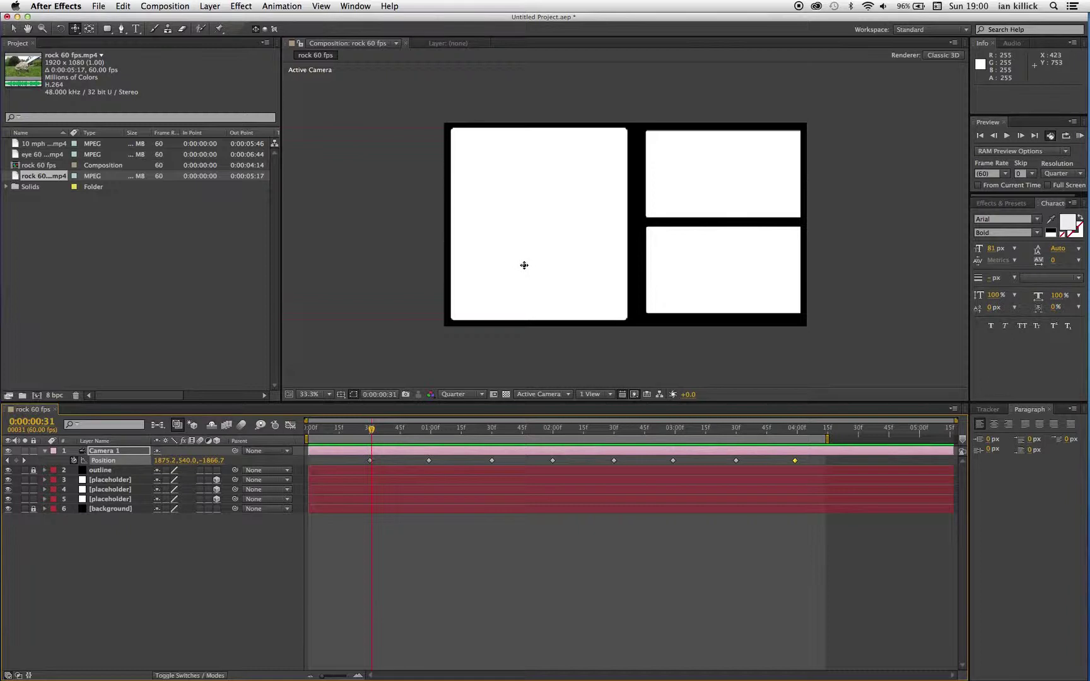
pyautogui.press('v')
pyautogui.click(541, 234)
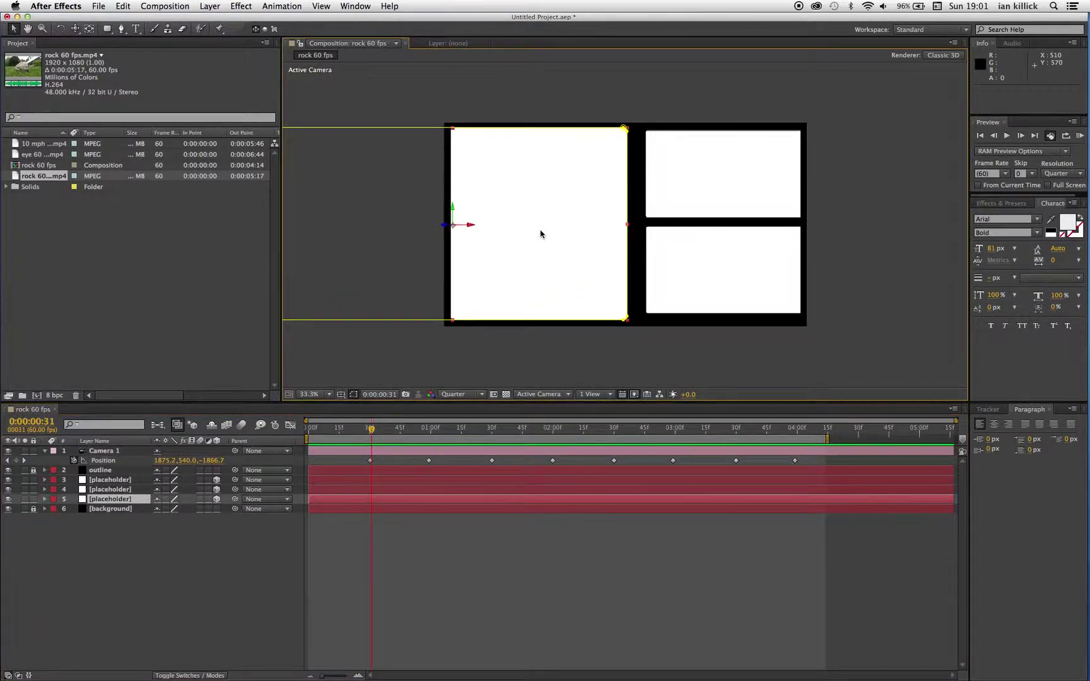
pyautogui.click(14, 144)
pyautogui.moveTo(14, 143); pyautogui.dragTo(515, 221)
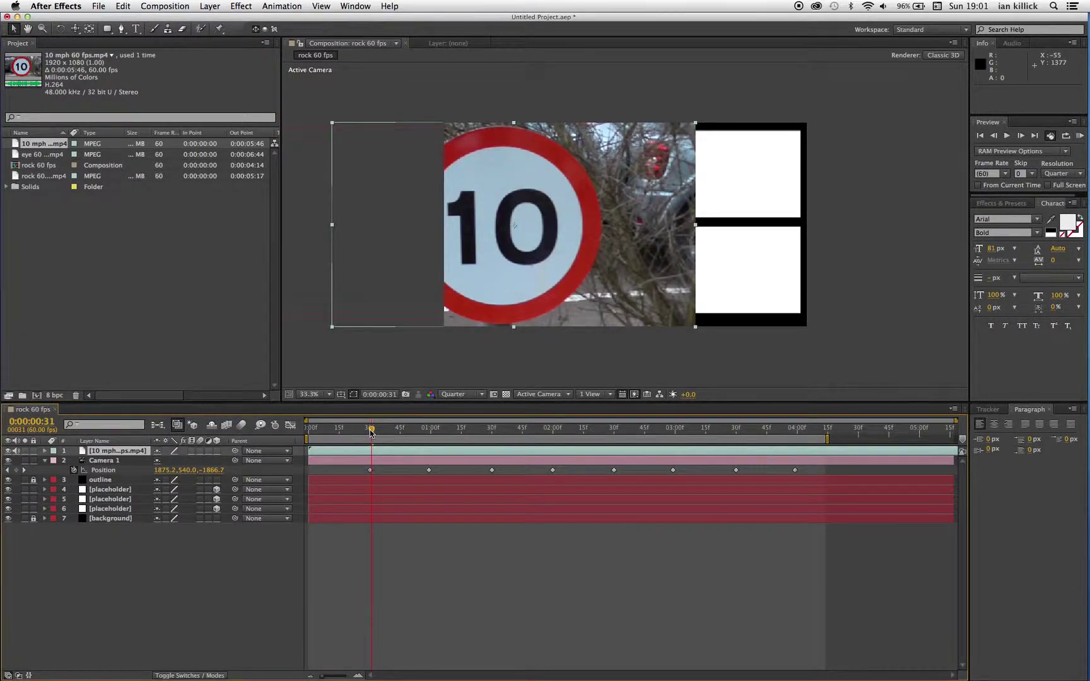
pyautogui.moveTo(371, 432); pyautogui.dragTo(352, 433)
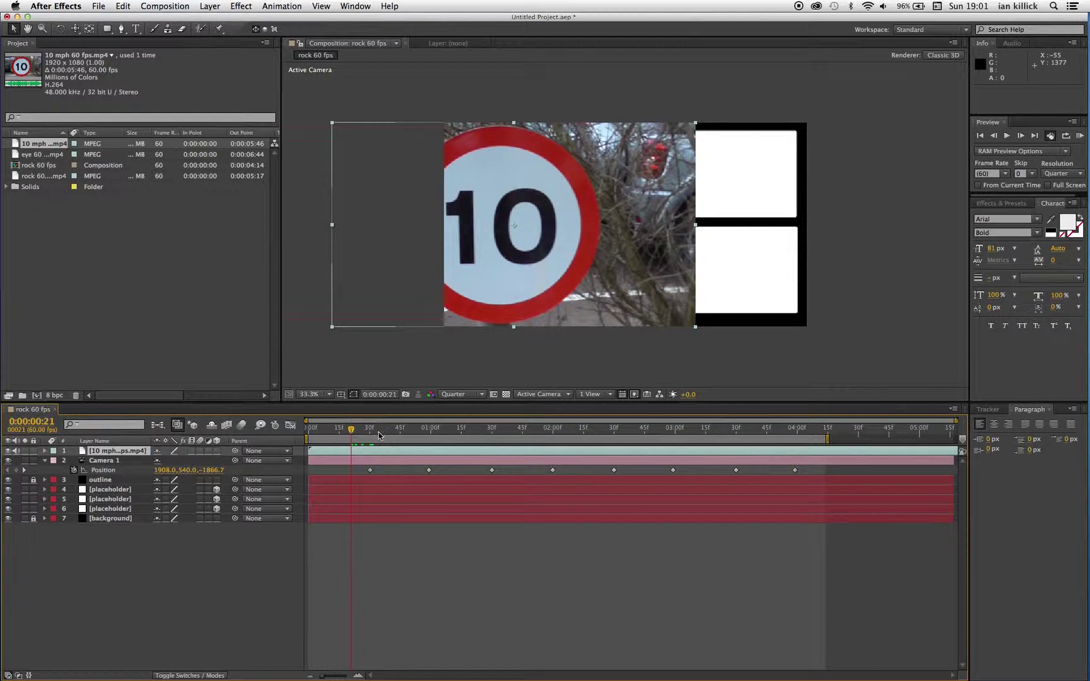
pyautogui.hotkey('ctrl', 'z')
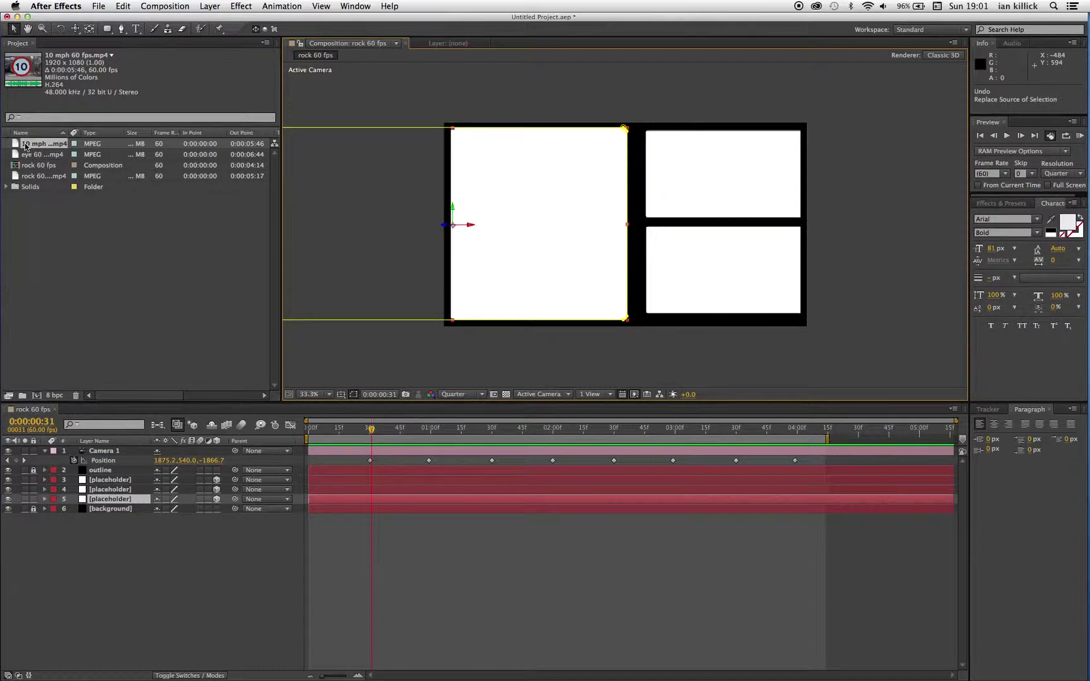
pyautogui.moveTo(15, 146); pyautogui.dragTo(511, 210)
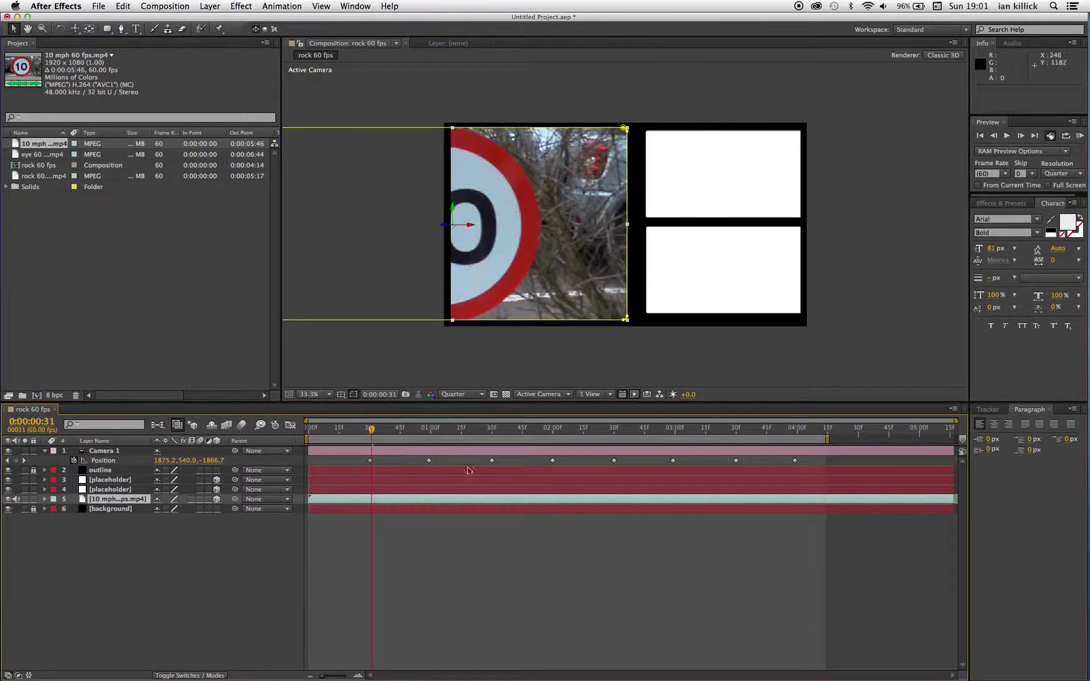
# Step: Replace the top-right placeholder with eye 60 fps.mp4
pyautogui.click(699, 180)
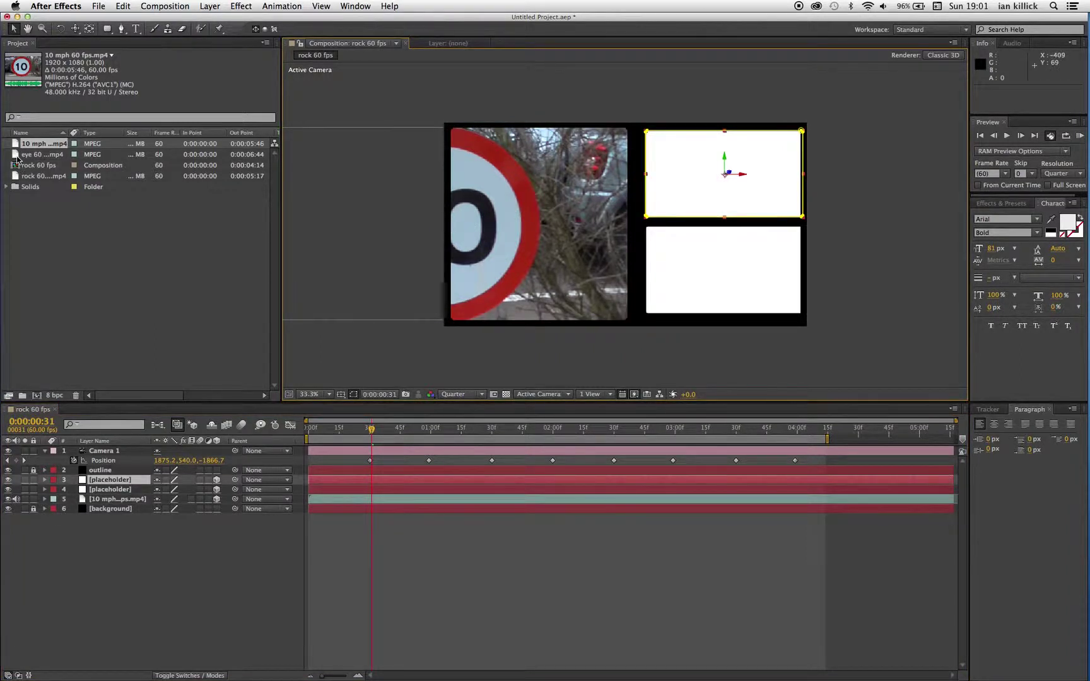
pyautogui.moveTo(14, 154); pyautogui.dragTo(685, 185)
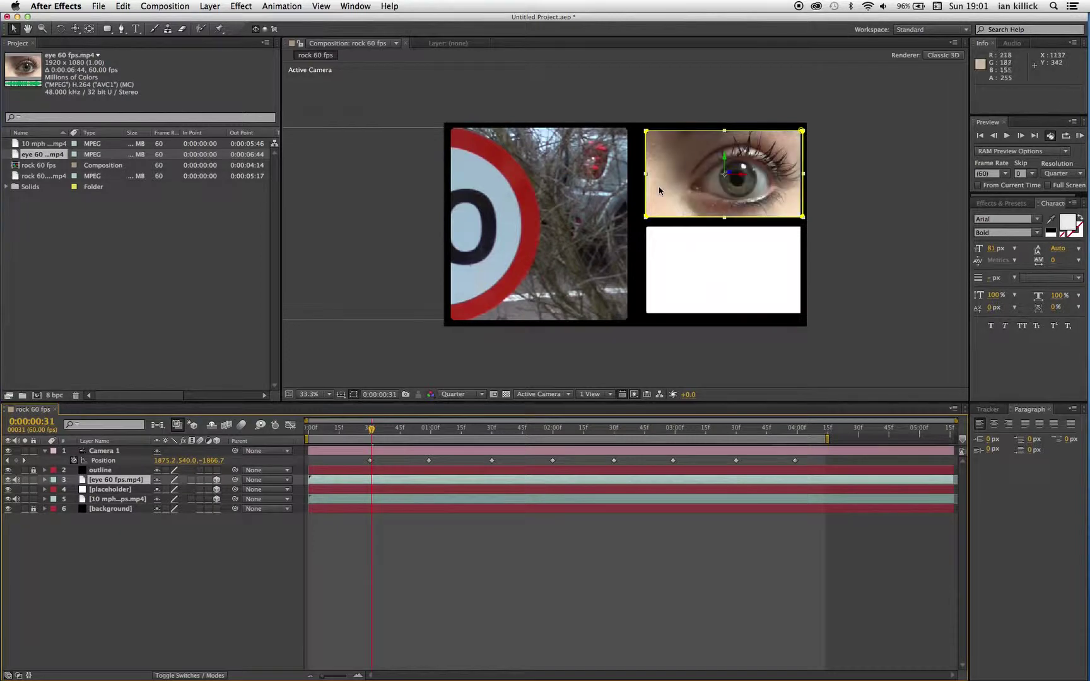
pyautogui.press('super+z')
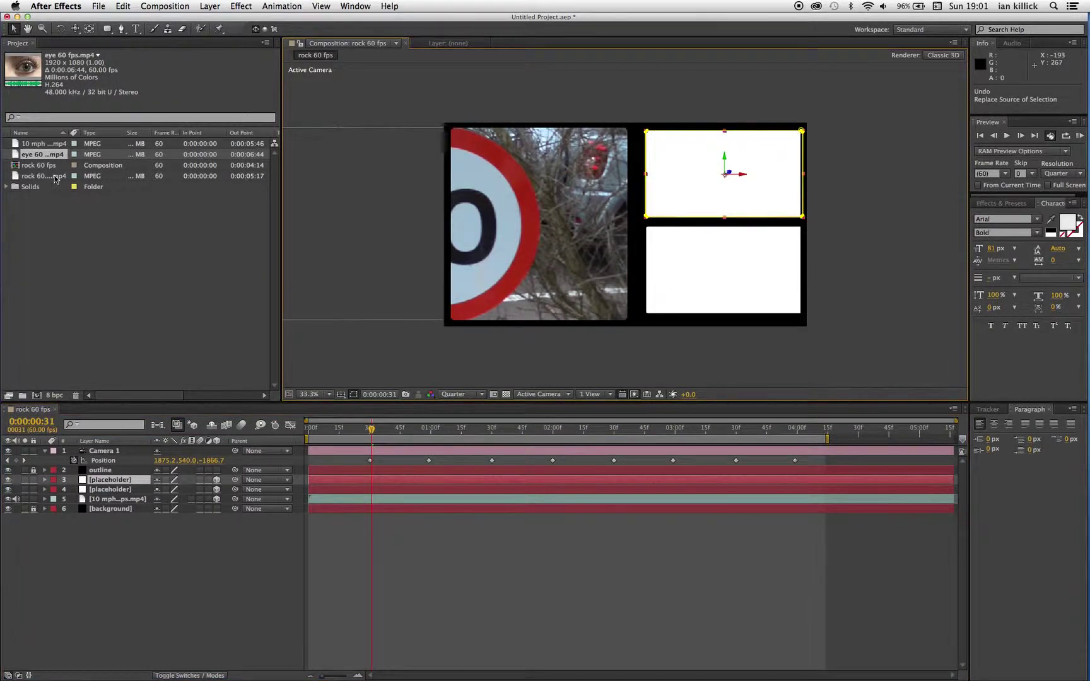
pyautogui.moveTo(15, 156); pyautogui.dragTo(692, 183)
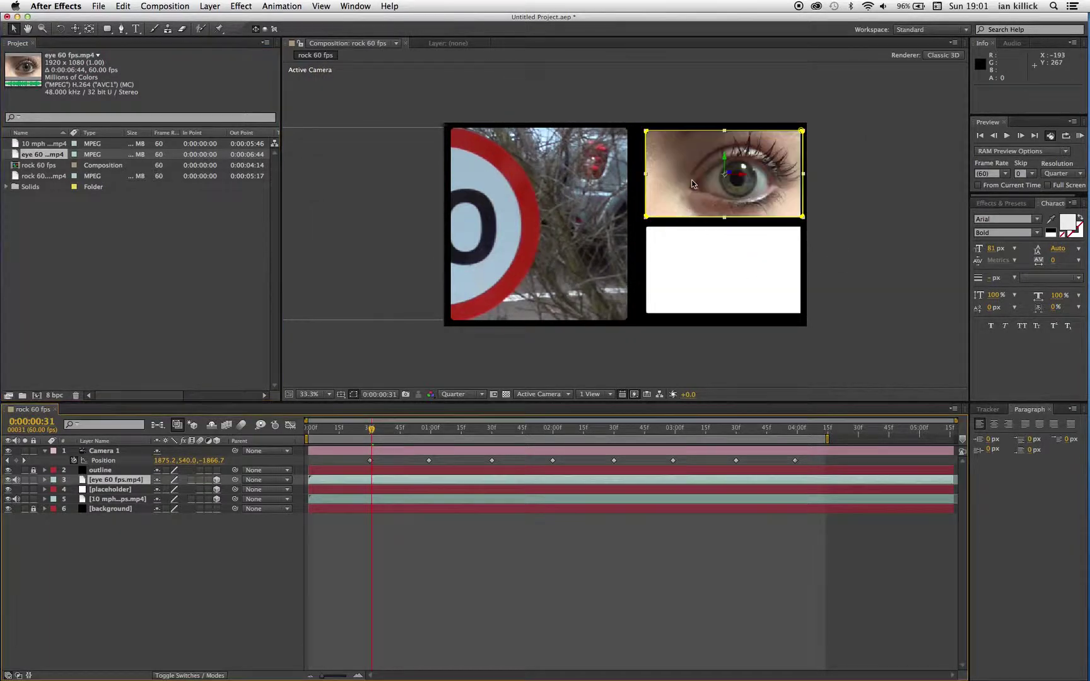
# Step: Replace the bottom-right placeholder with rock 60 fps.mp4
pyautogui.click(682, 284)
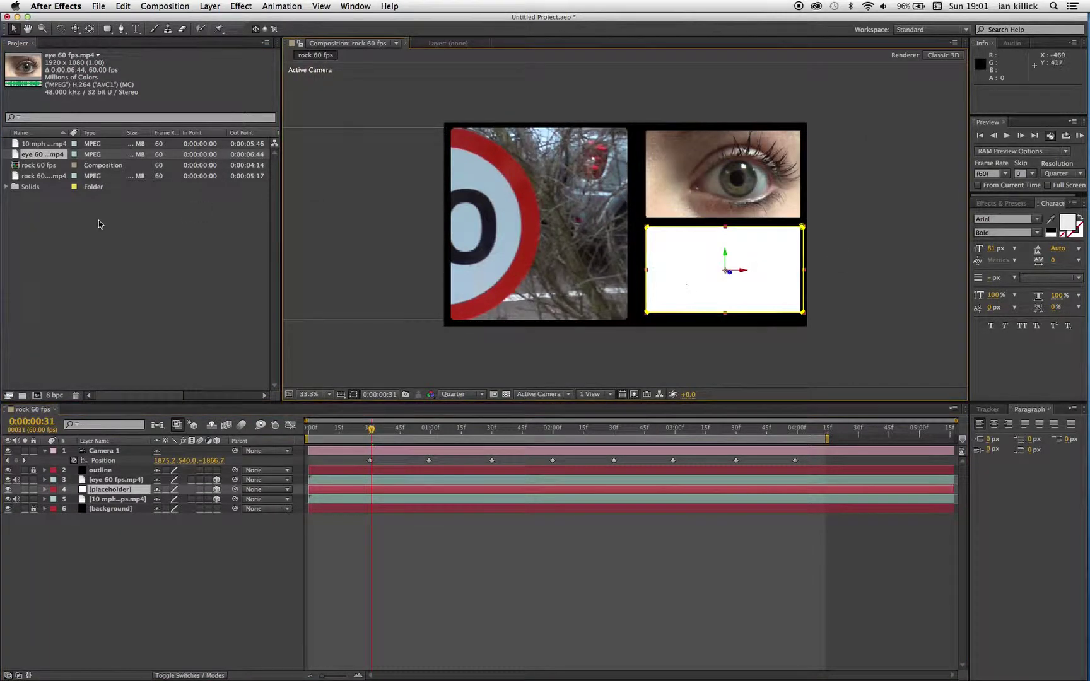
pyautogui.click(16, 178)
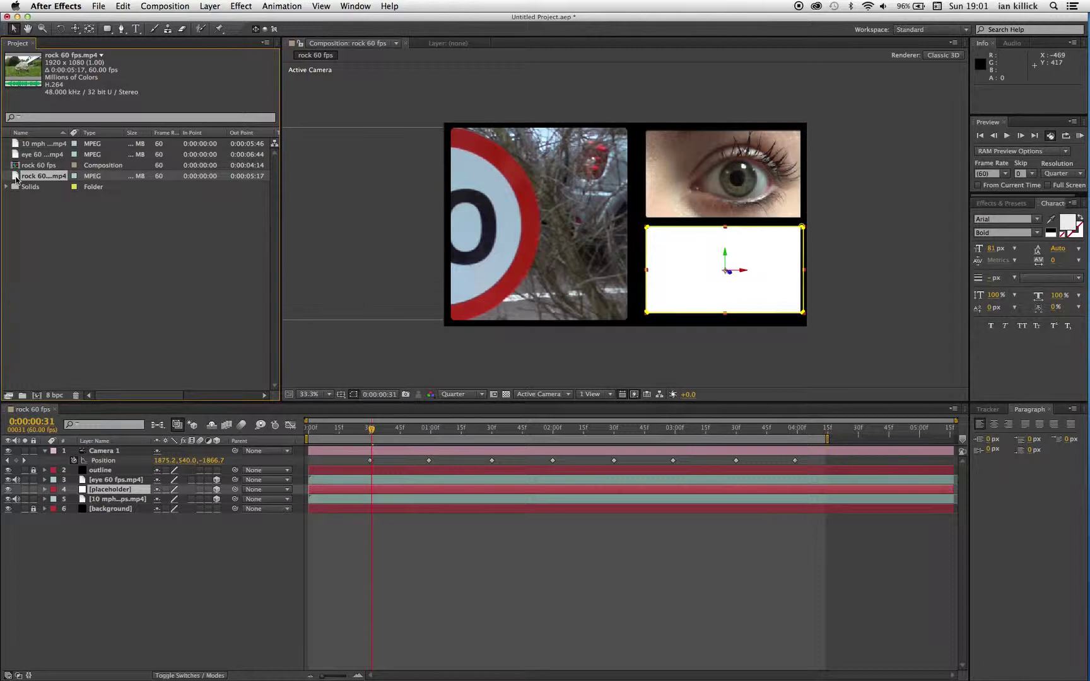
pyautogui.moveTo(16, 179); pyautogui.dragTo(682, 277)
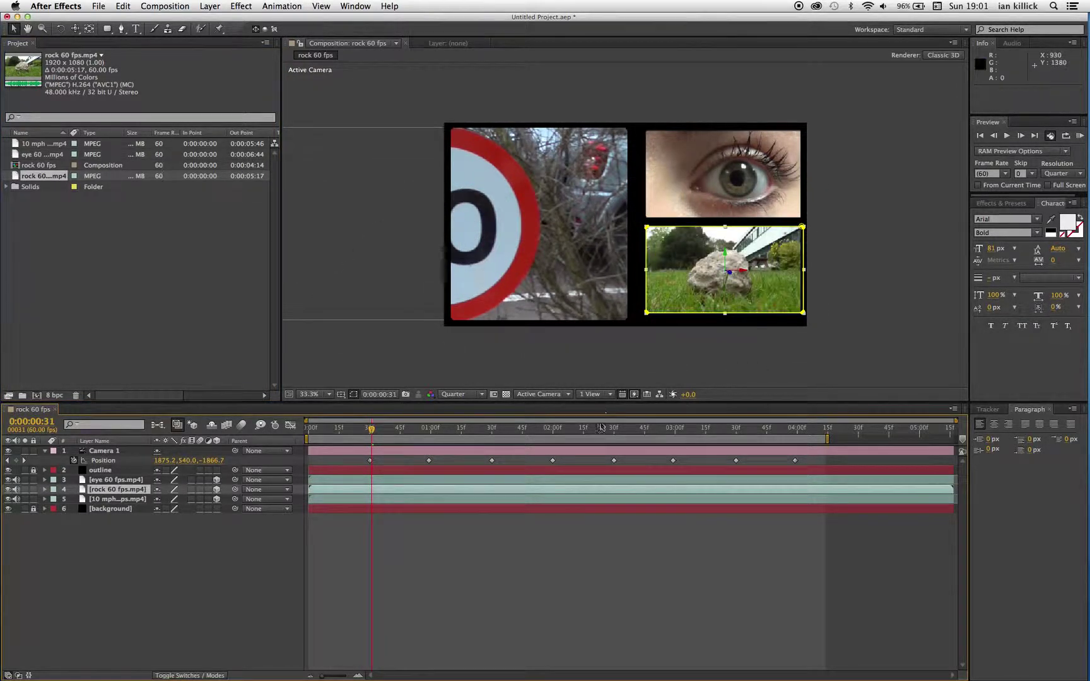
# Step: Preview the rock 60 fps comp with the camera moving across all three video panels
pyautogui.press('space')
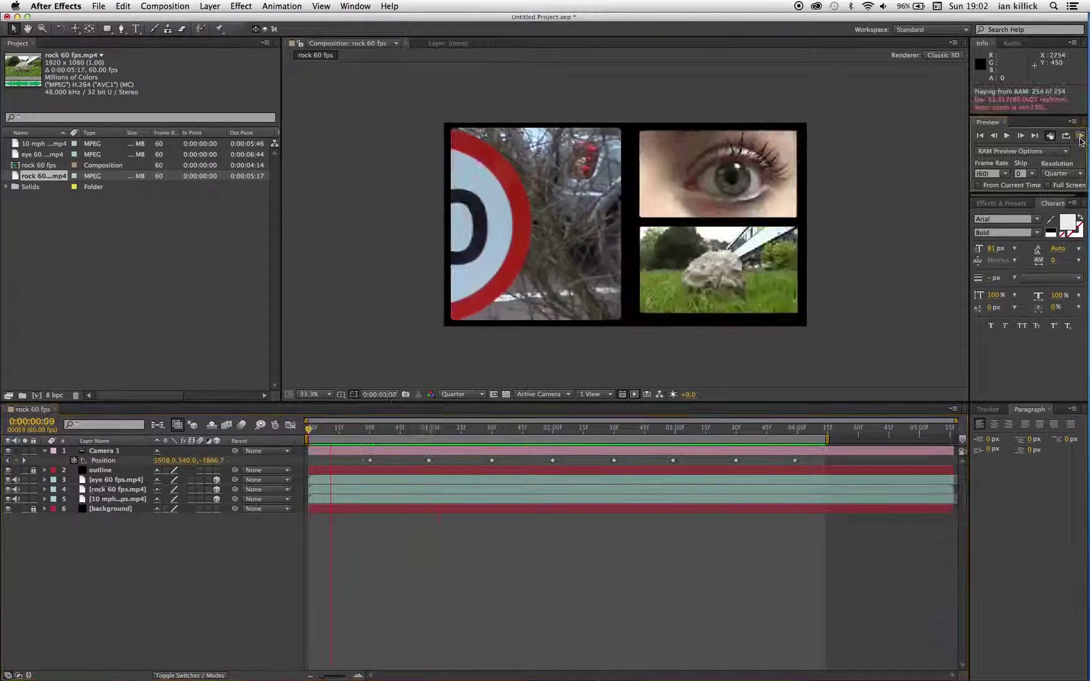